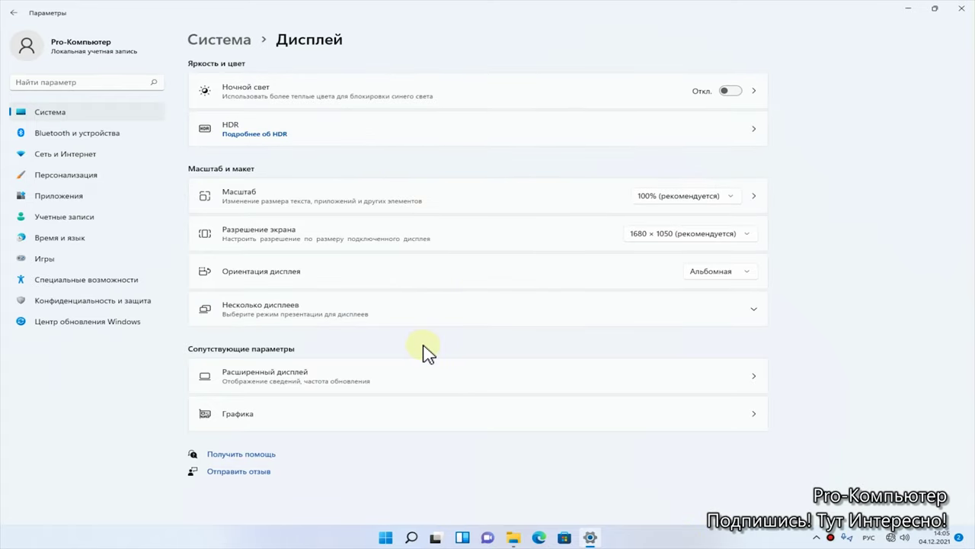
# - Add the desktop app bdcam from the Bandicam folder to the custom graphics options list (Графика) in the display settings
pyautogui.click(275, 427)
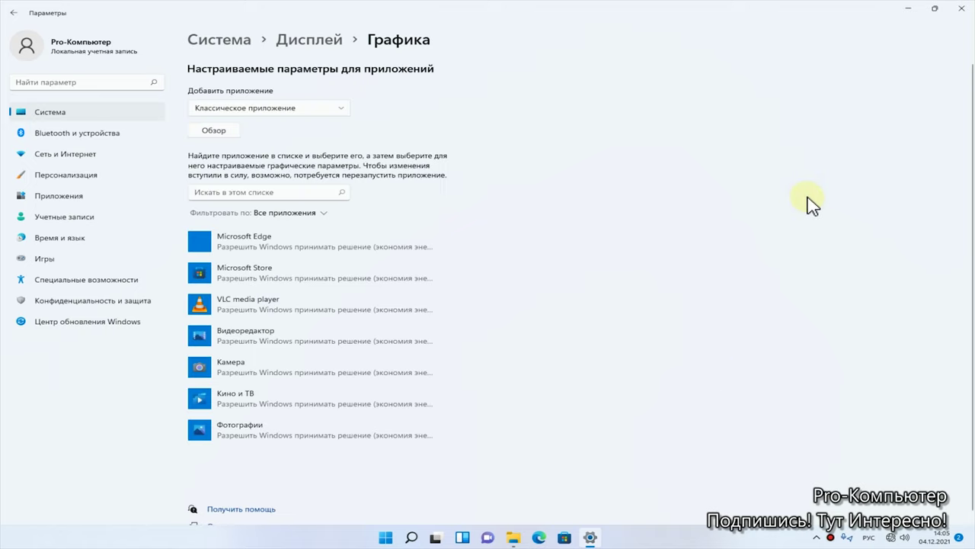
pyautogui.scroll(-1, 612, 243)
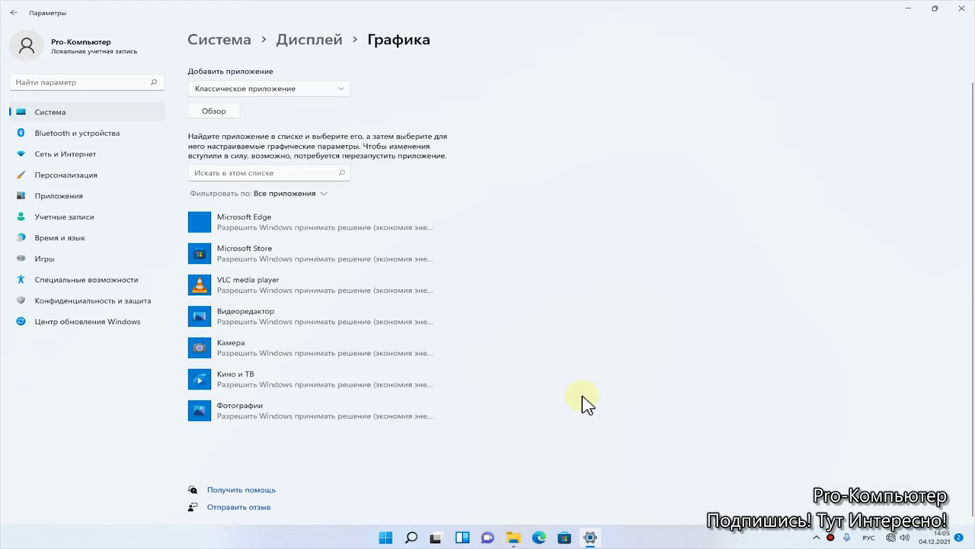
pyautogui.scroll(1, 544, 251)
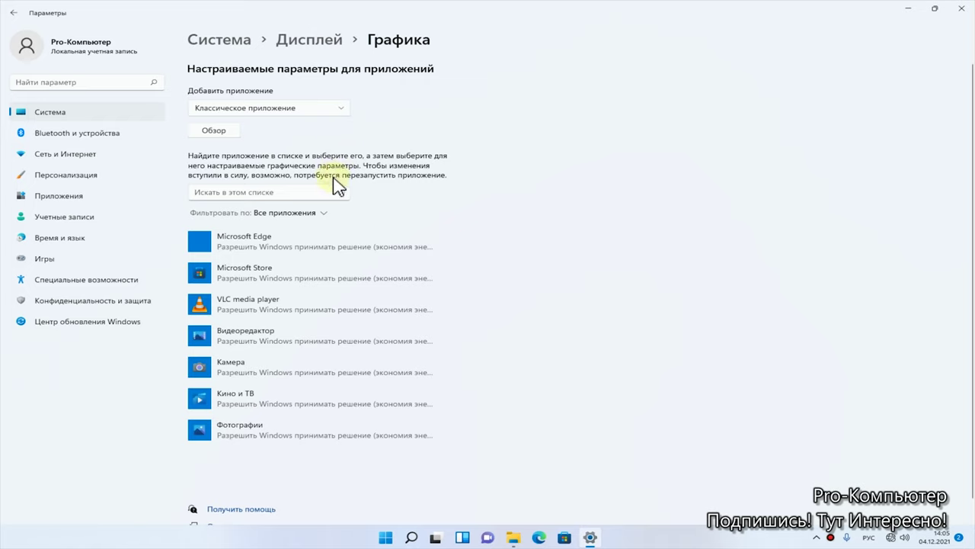
pyautogui.click(216, 130)
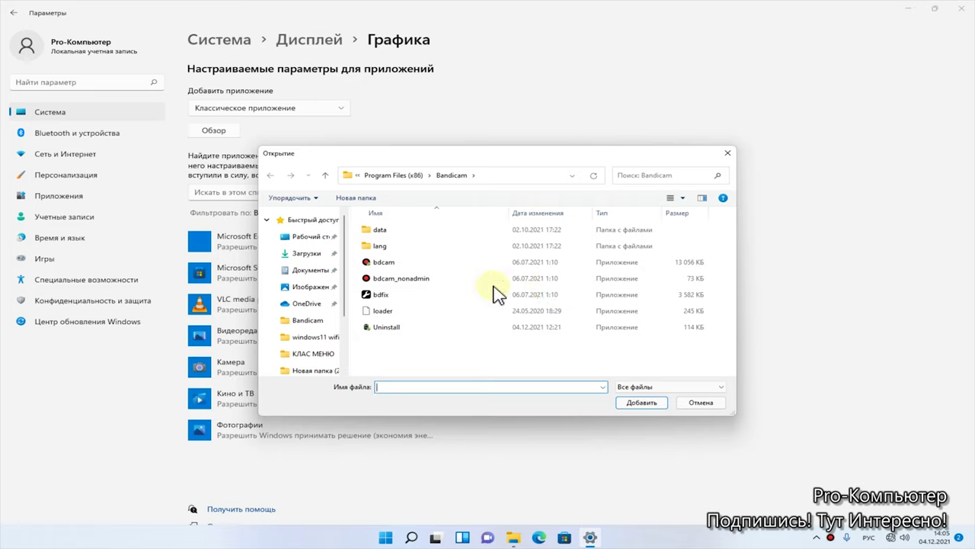
pyautogui.doubleClick(387, 263)
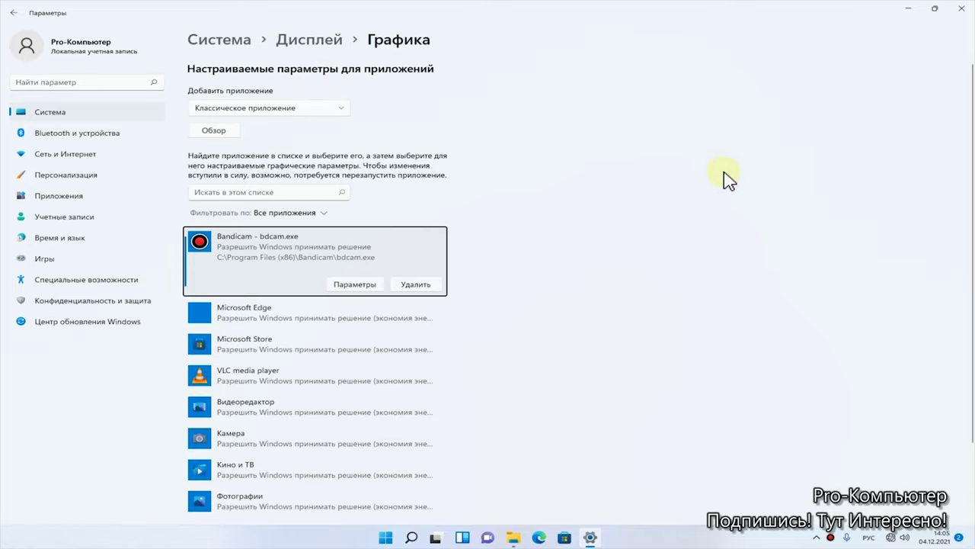
# - Set the graphics preference of Bandicam - bdcam.exe to Высокая производительность and save it
pyautogui.scroll(-2, 652, 155)
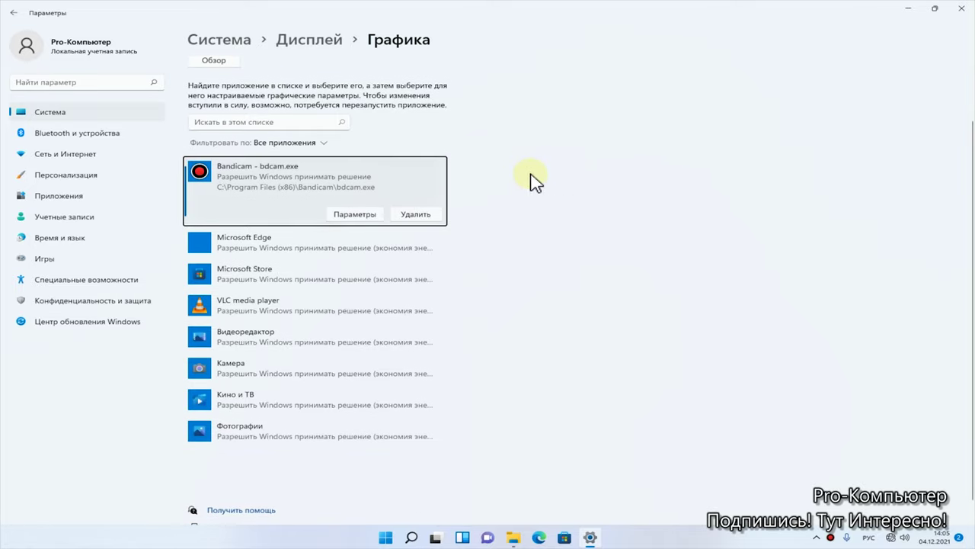
pyautogui.click(358, 214)
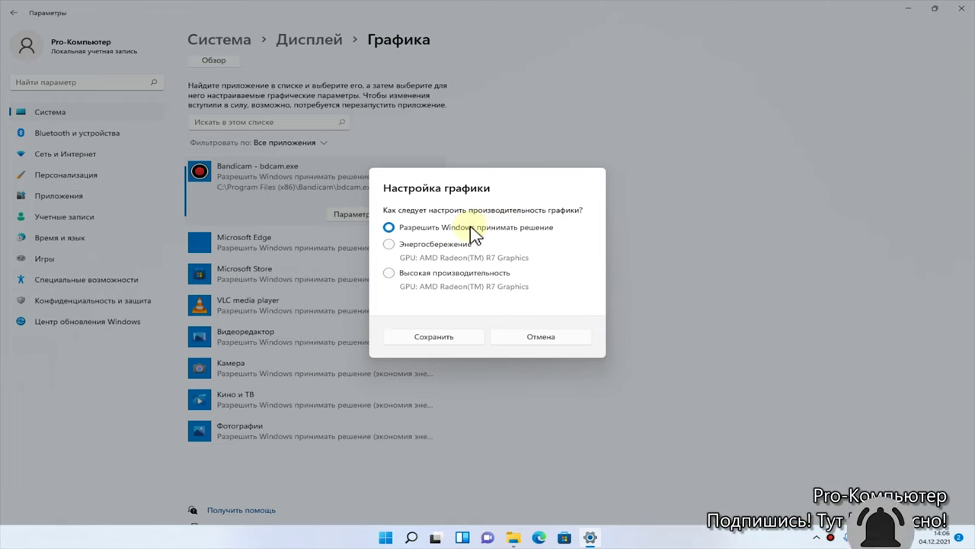
pyautogui.click(402, 276)
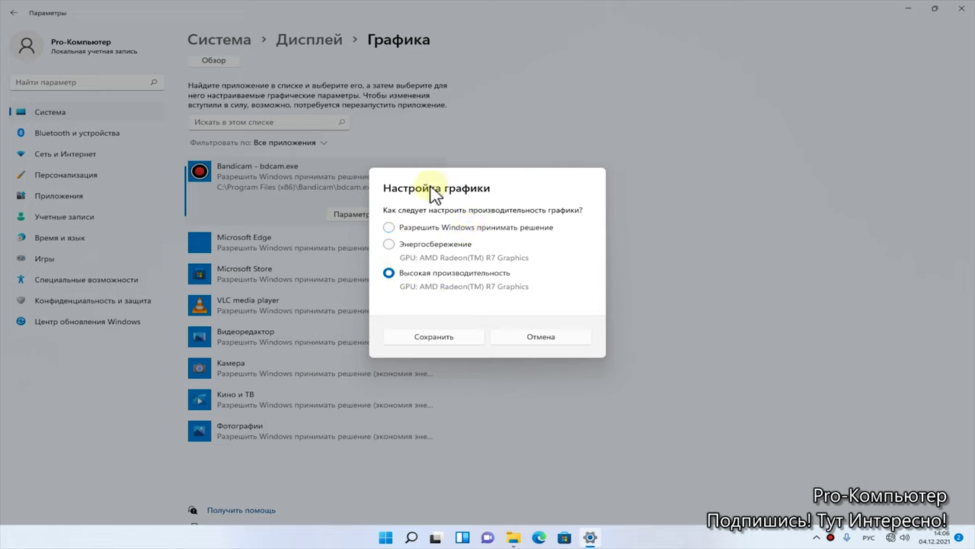
pyautogui.click(434, 337)
# - View the graphics performance options of the VLC media player and Видеоредактор entries and close them without saving
pyautogui.scroll(-1, 504, 265)
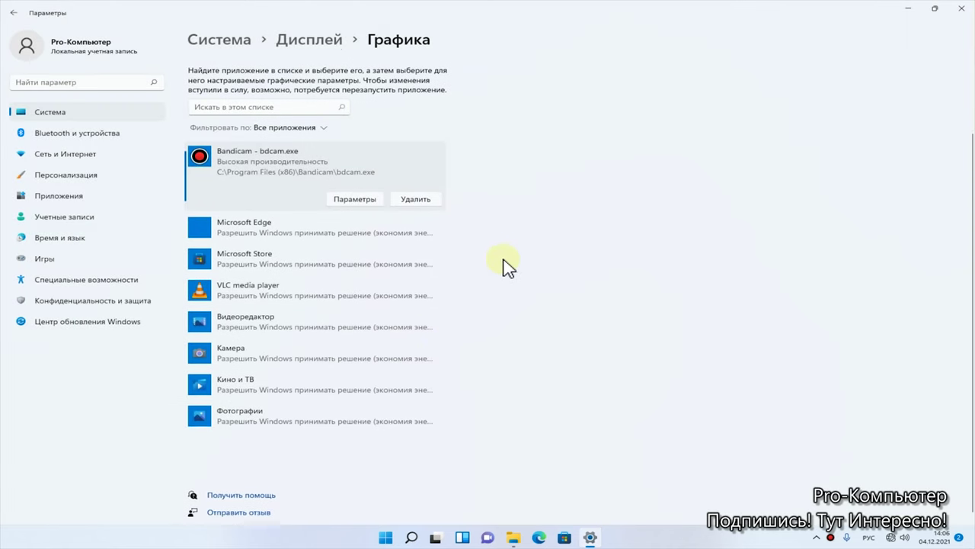
pyautogui.click(252, 294)
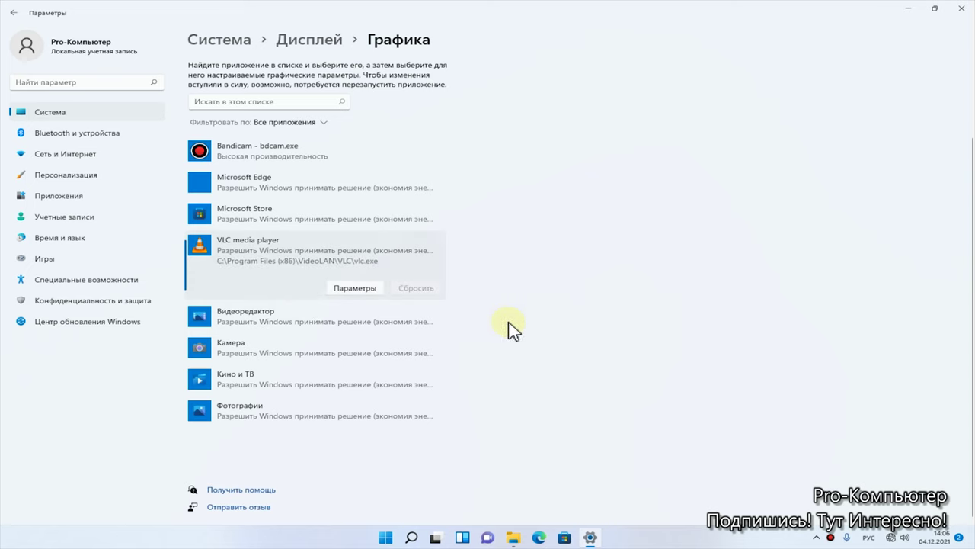
pyautogui.click(355, 288)
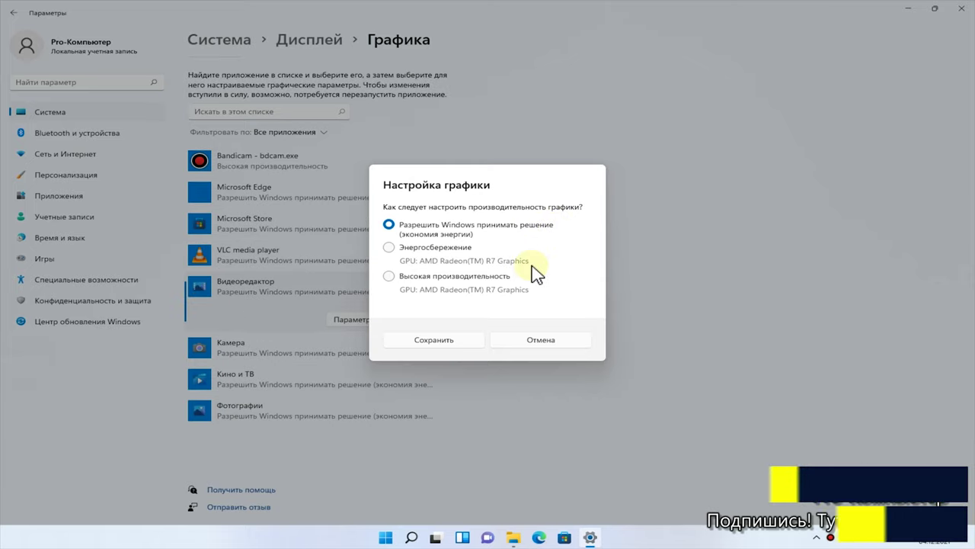
pyautogui.click(544, 339)
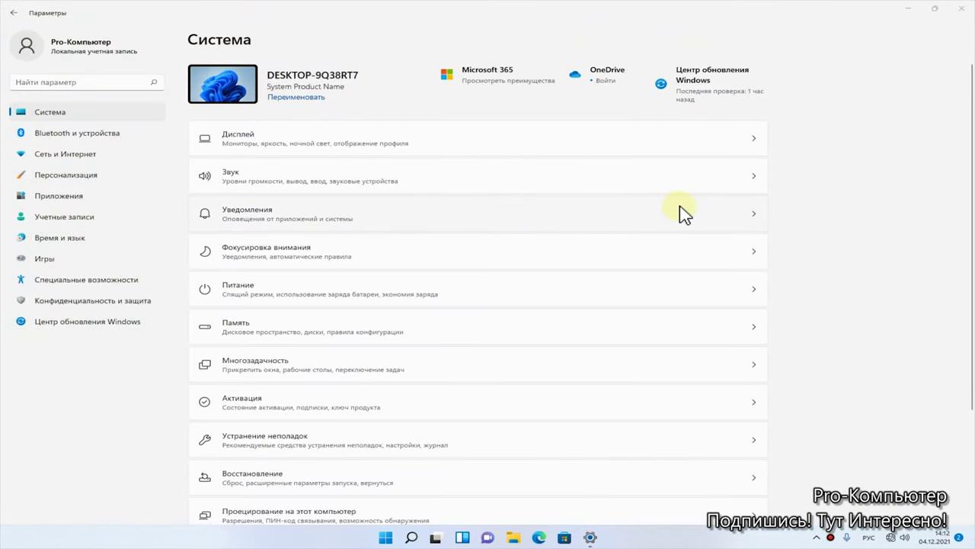
# - Open the additional sound parameters from the system's sound settings and show the sound scheme options (Звуки)
pyautogui.click(323, 189)
pyautogui.scroll(-3, 438, 313)
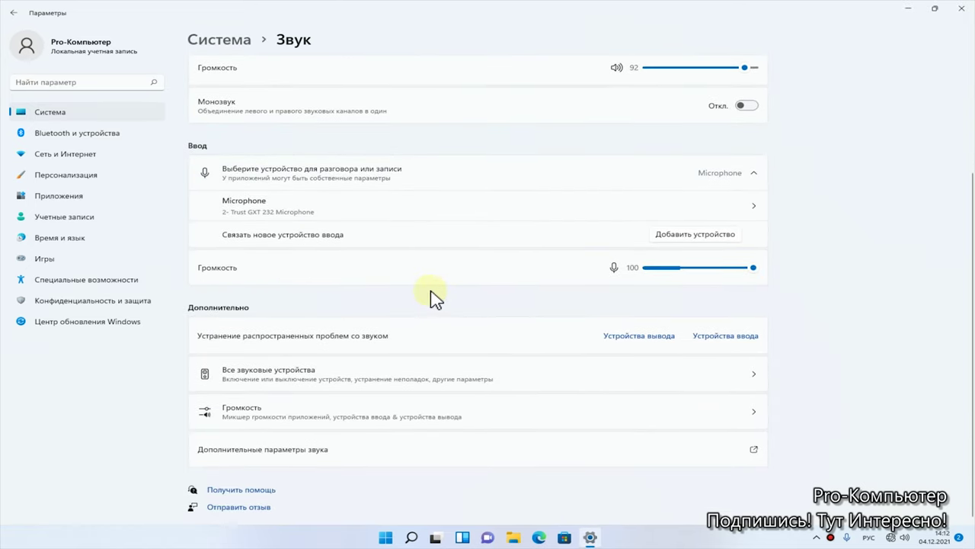
pyautogui.click(339, 461)
pyautogui.moveTo(424, 102); pyautogui.dragTo(406, 112)
pyautogui.click(486, 146)
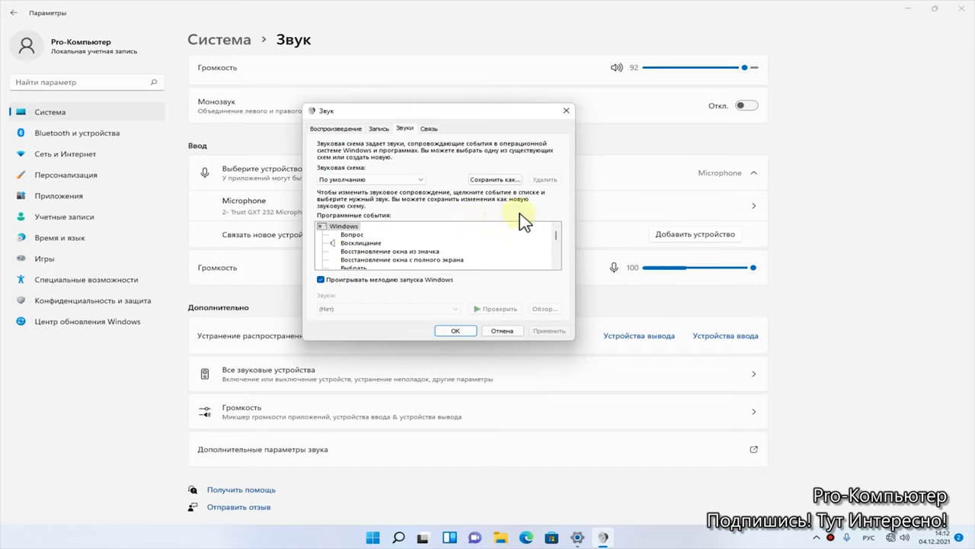
# - Set the Windows sound scheme to Без звука, apply the change and close the Звук dialog
pyautogui.click(330, 179)
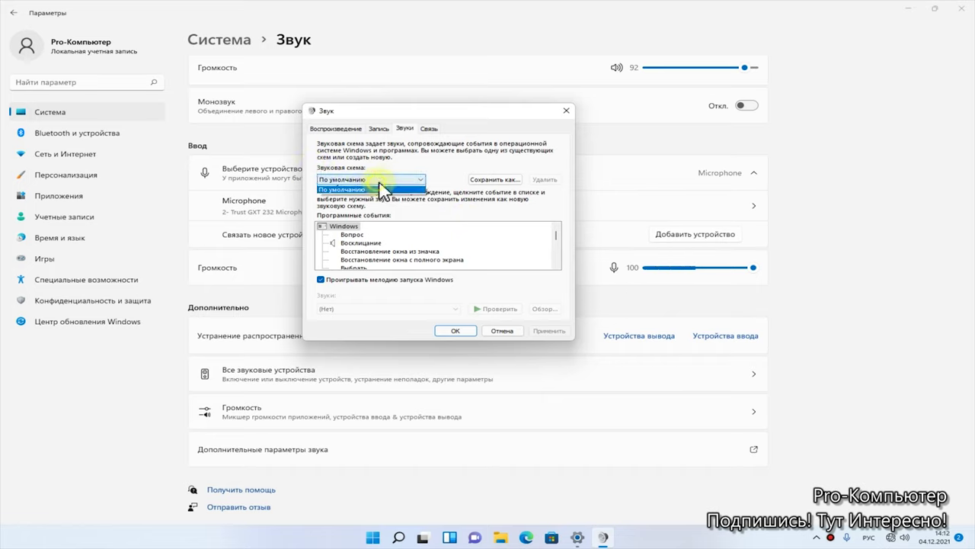
pyautogui.click(377, 188)
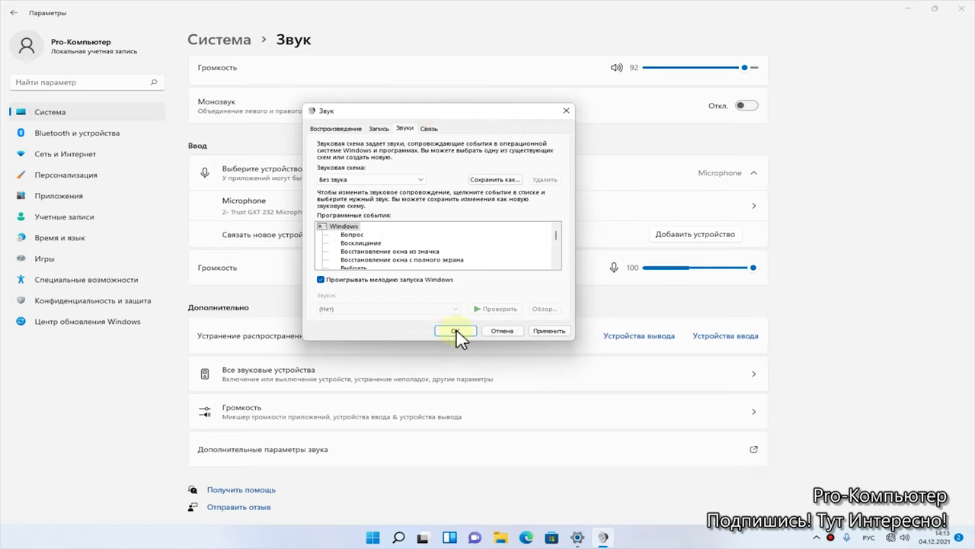
pyautogui.click(550, 330)
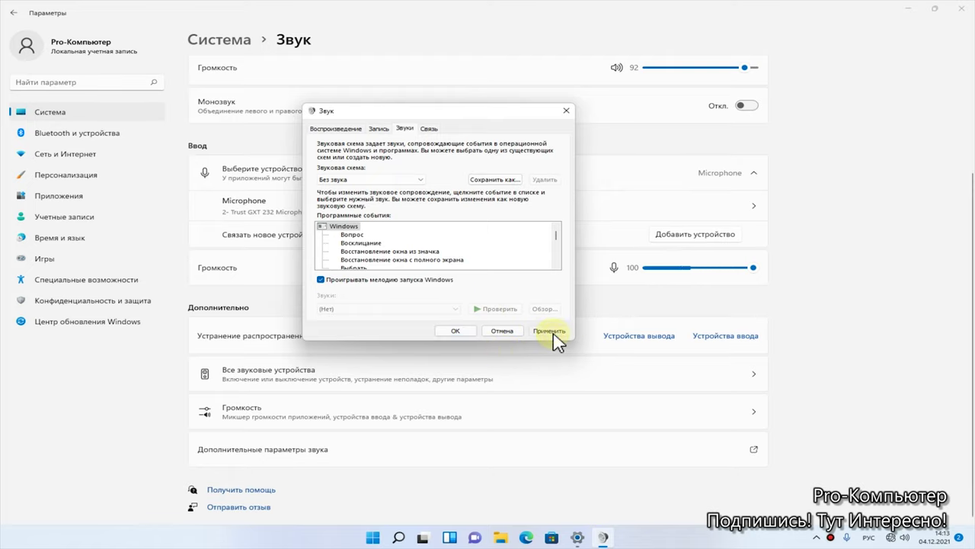
pyautogui.click(455, 332)
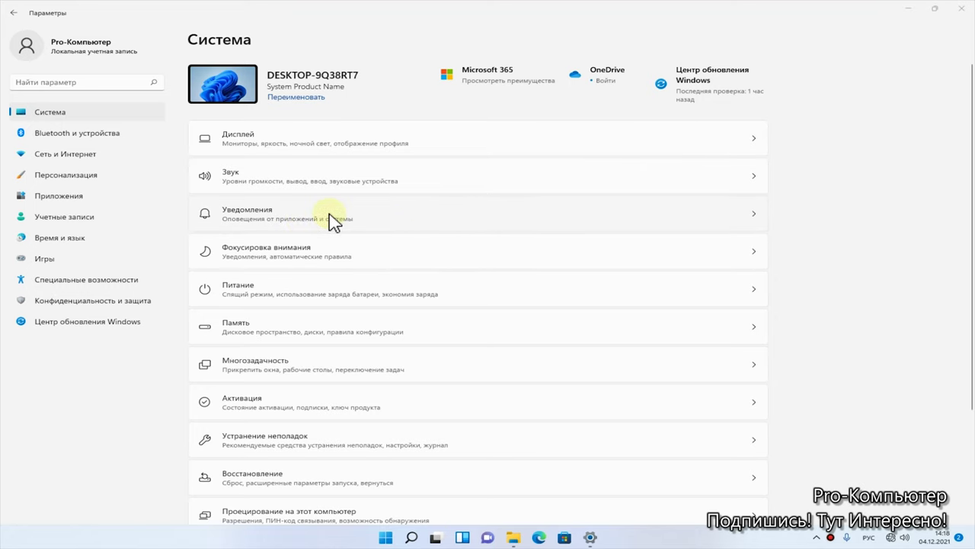
# - Turn off notifications from apps and other senders in the system's Уведомления settings
pyautogui.click(448, 221)
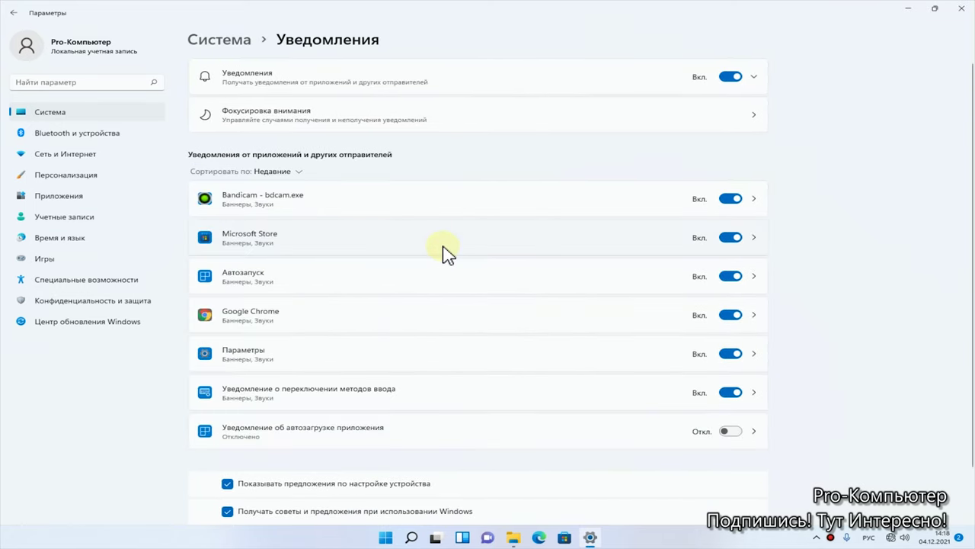
pyautogui.click(730, 77)
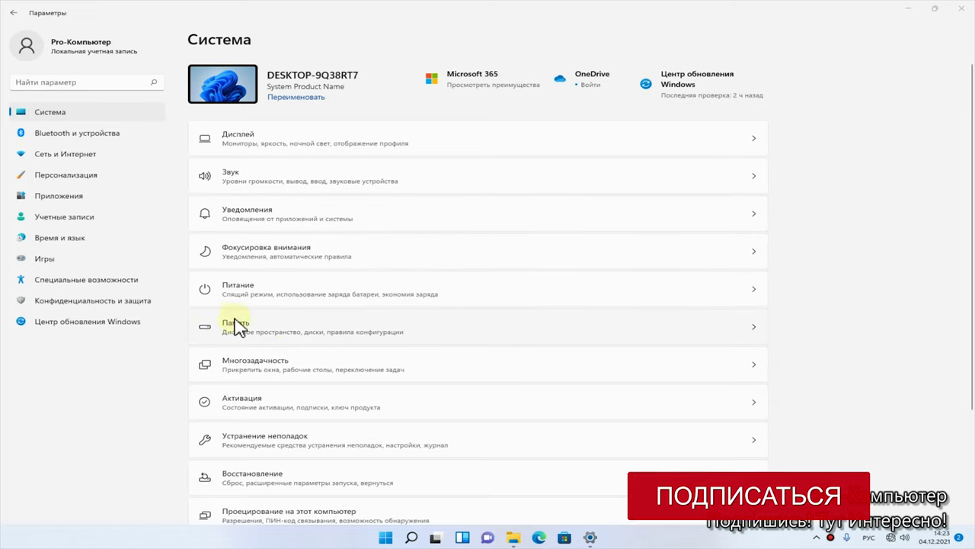
# - Set the power mode (Режим питания) to Макс. производительность in the system's Питание settings
pyautogui.click(282, 301)
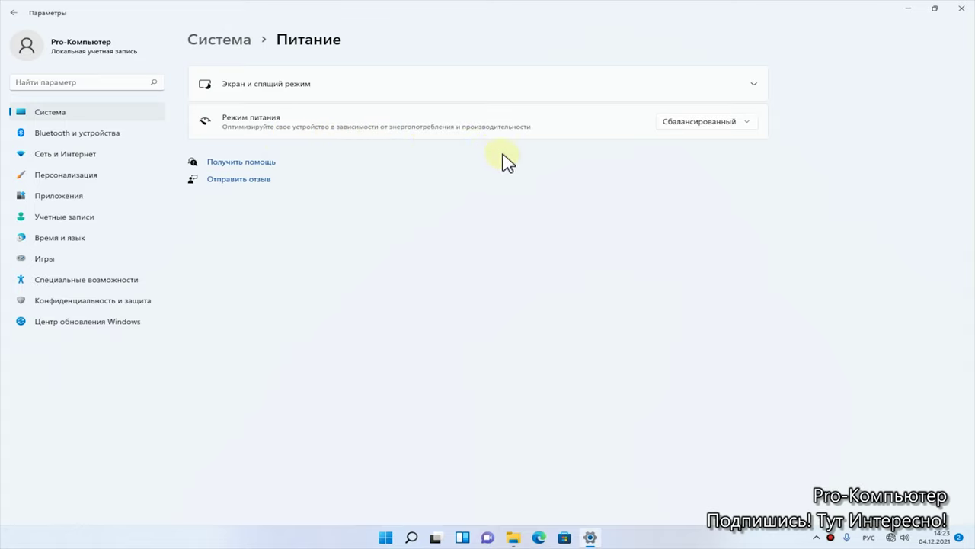
pyautogui.click(714, 124)
pyautogui.click(704, 141)
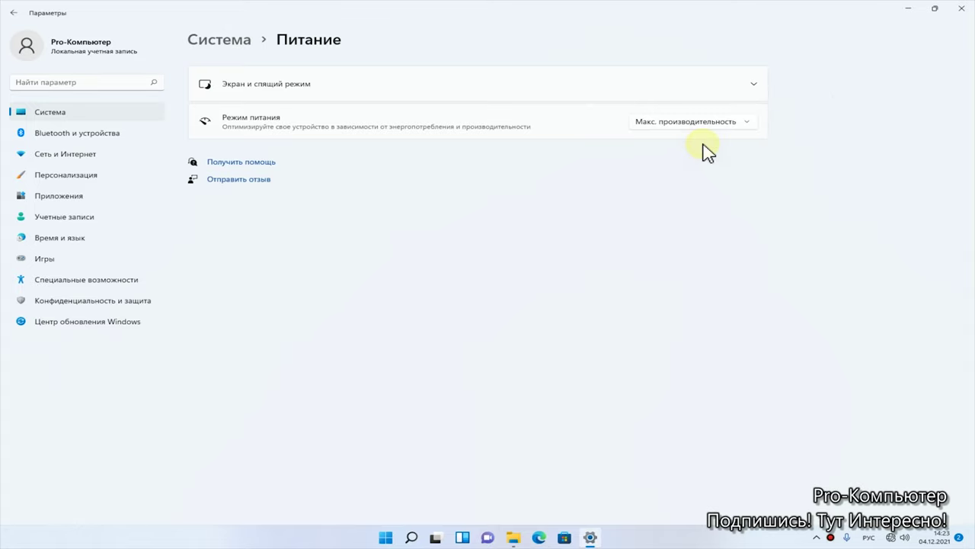
pyautogui.click(731, 123)
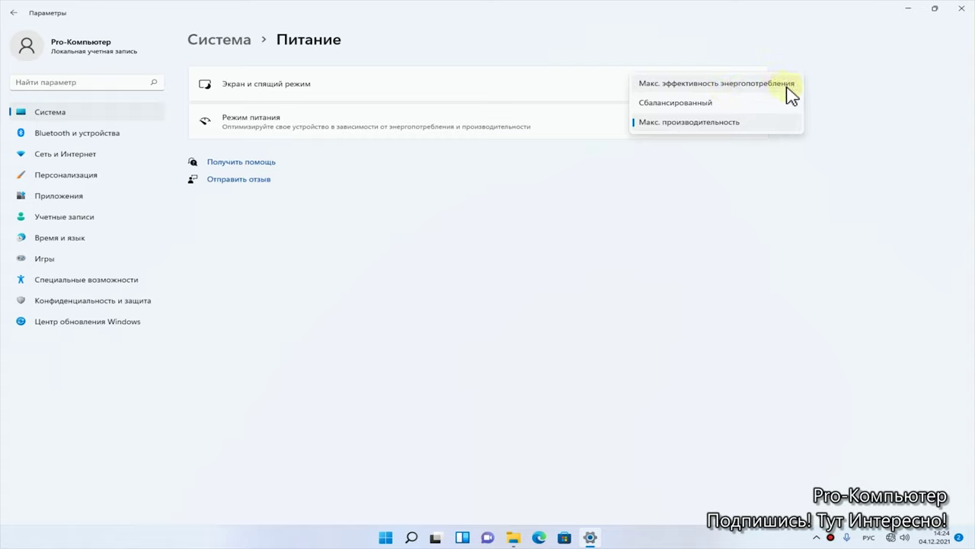
pyautogui.click(898, 83)
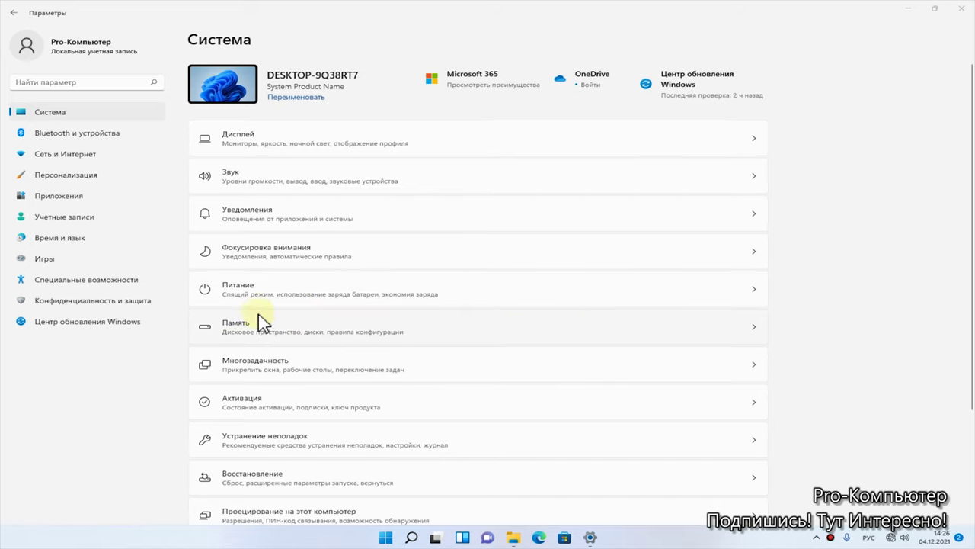
# - Turn on Контроль памяти in the system's Память settings
pyautogui.click(318, 328)
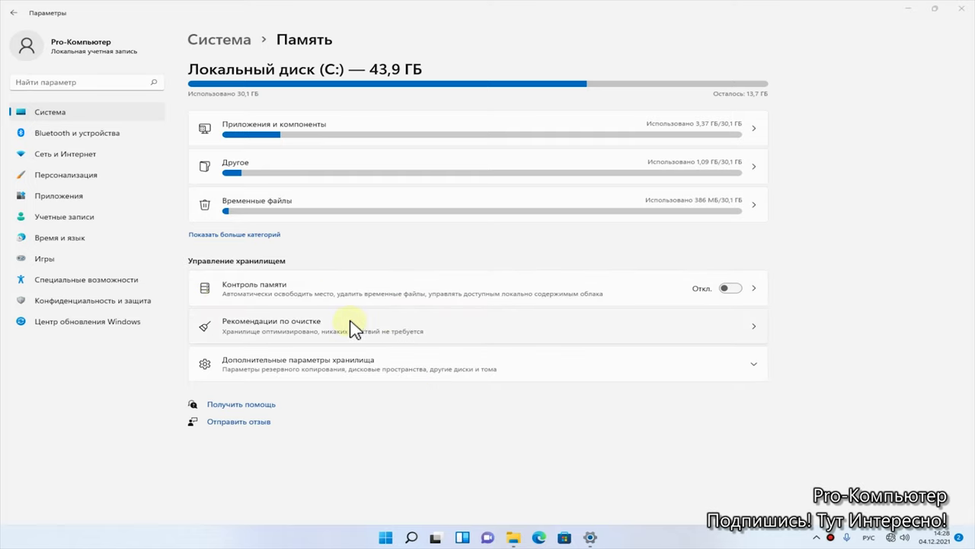
pyautogui.click(728, 291)
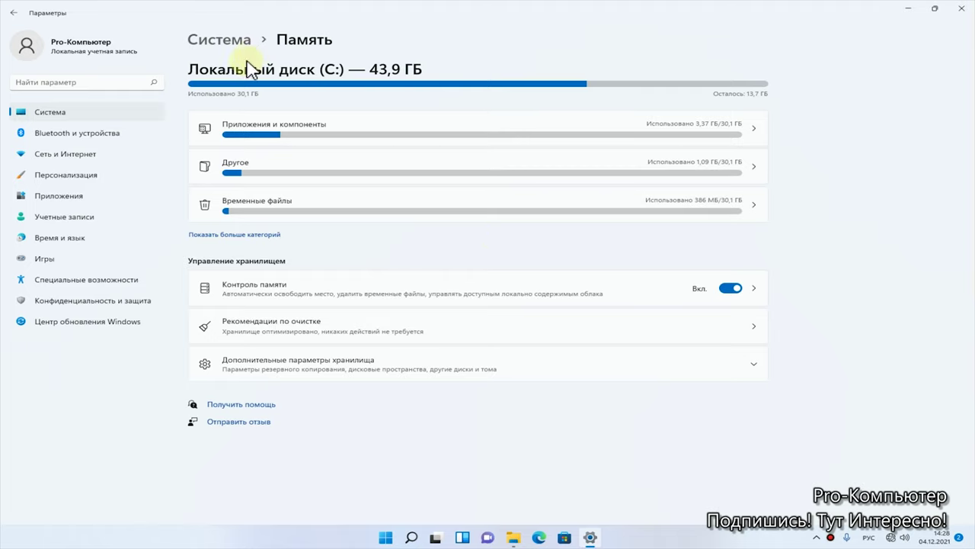
# - Open the Приложения и возможности list of installed apps and sort it by Размер
pyautogui.click(322, 143)
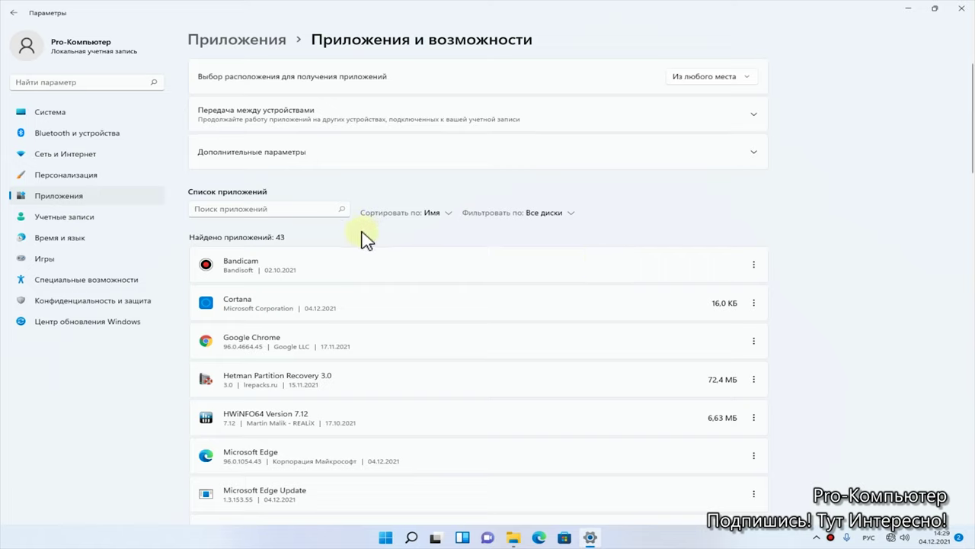
pyautogui.click(448, 212)
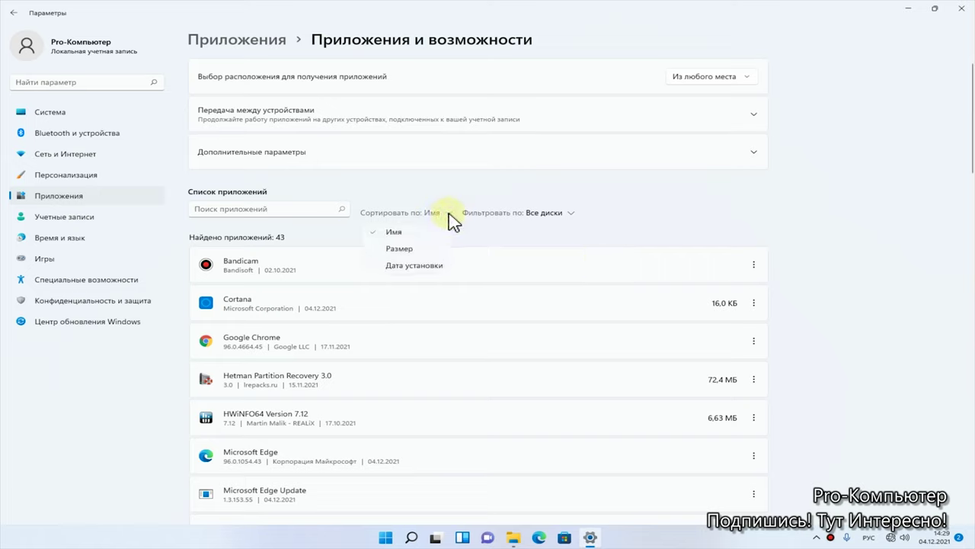
pyautogui.click(415, 252)
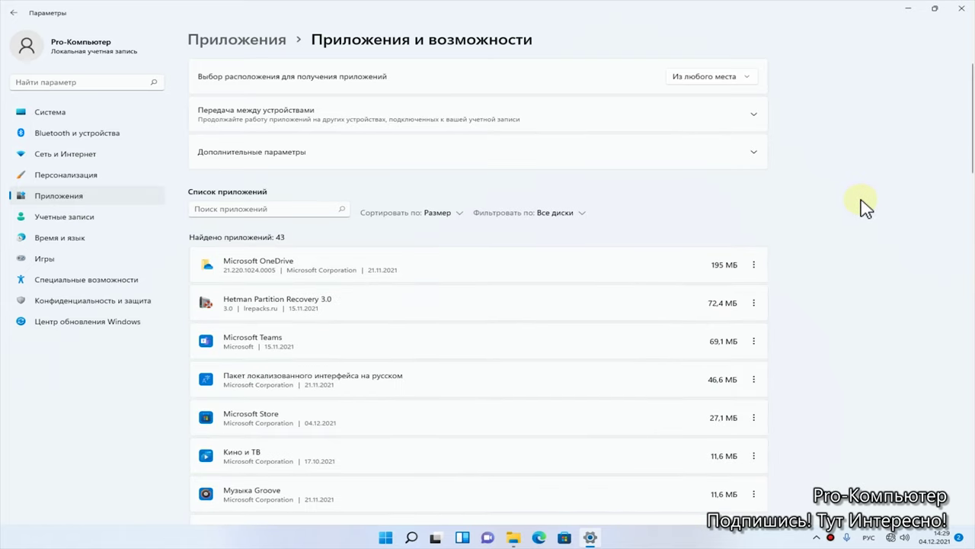
# - Uninstall Microsoft Teams from the installed apps and look through the rest of the list
pyautogui.scroll(-3, 865, 207)
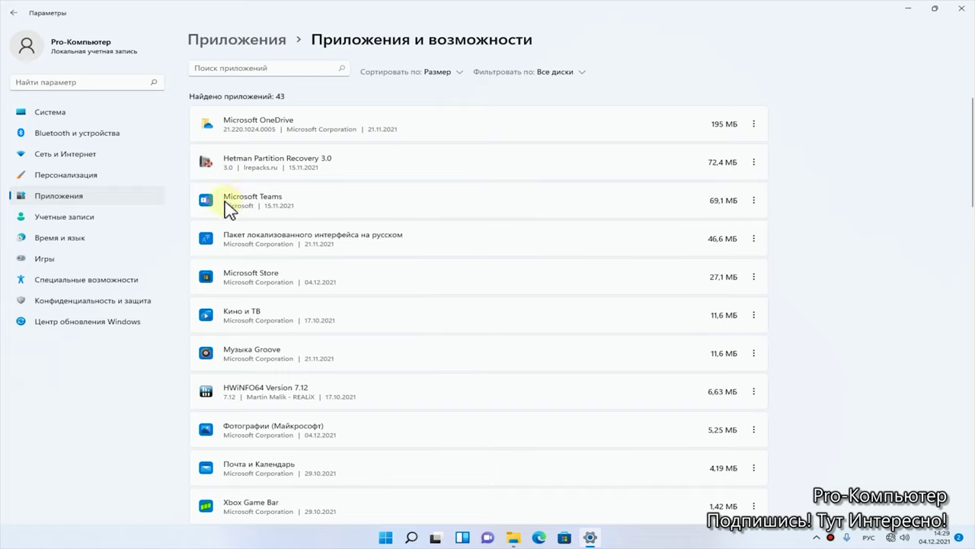
pyautogui.click(753, 201)
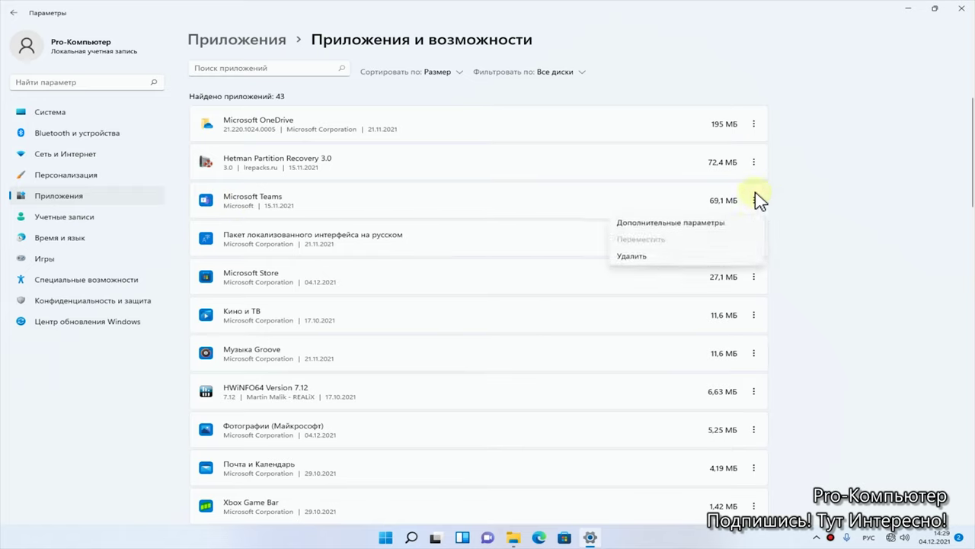
pyautogui.click(638, 257)
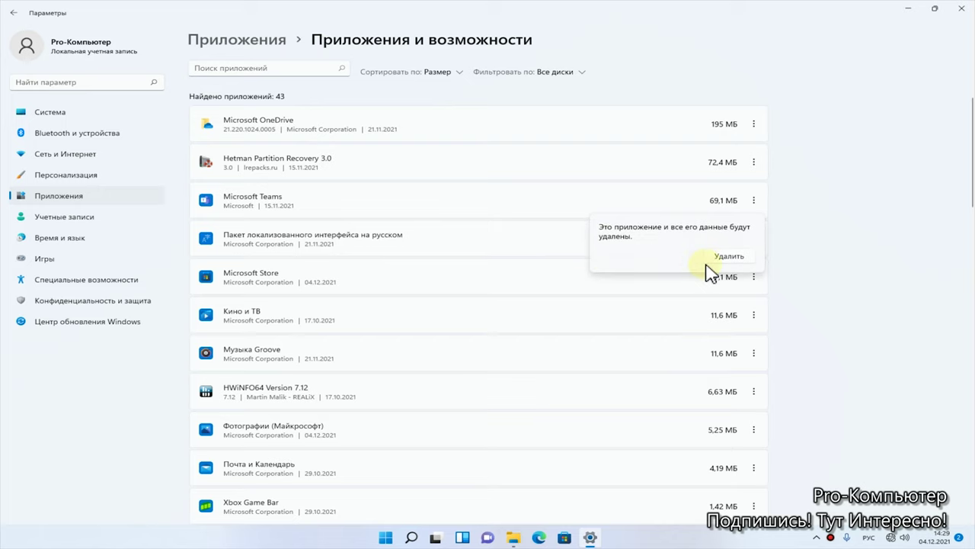
pyautogui.click(745, 259)
pyautogui.scroll(-2, 816, 261)
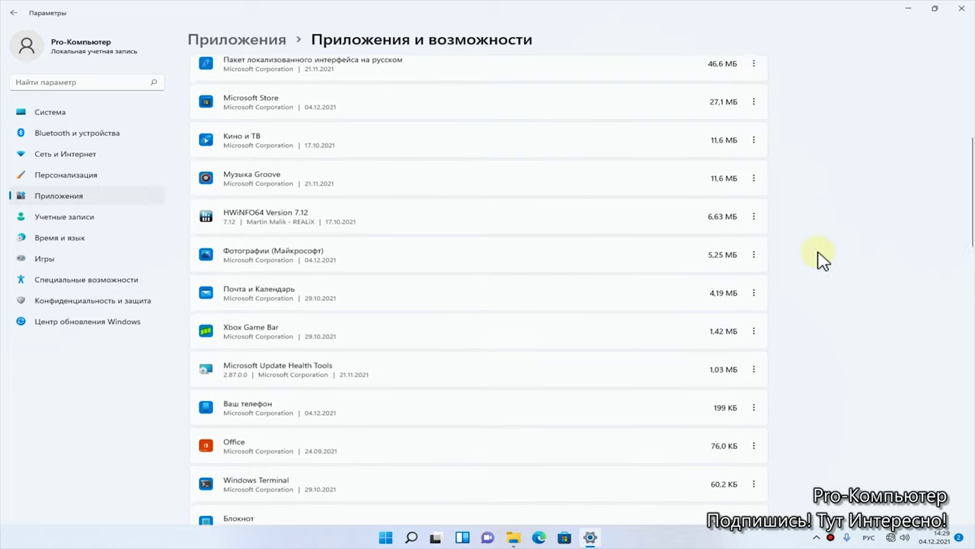
pyautogui.scroll(-5, 829, 236)
pyautogui.scroll(-3, 785, 288)
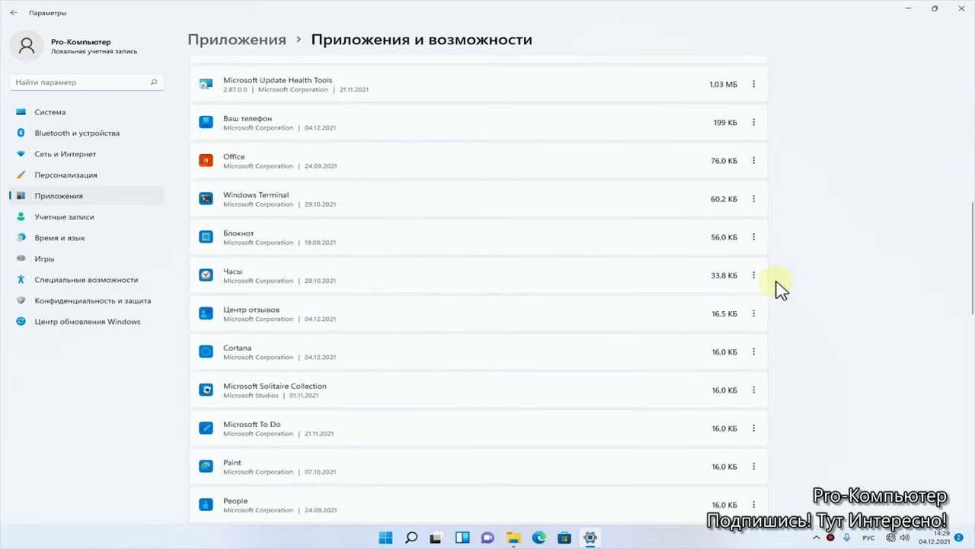
pyautogui.scroll(10, 786, 283)
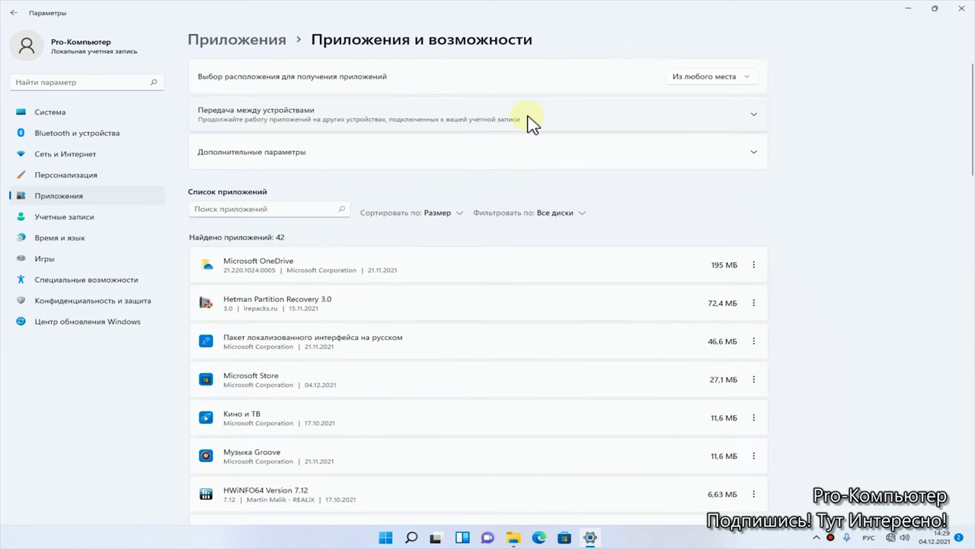
# - Review the Временные файлы categories in the system's Память settings and delete the selected temporary files
pyautogui.click(13, 13)
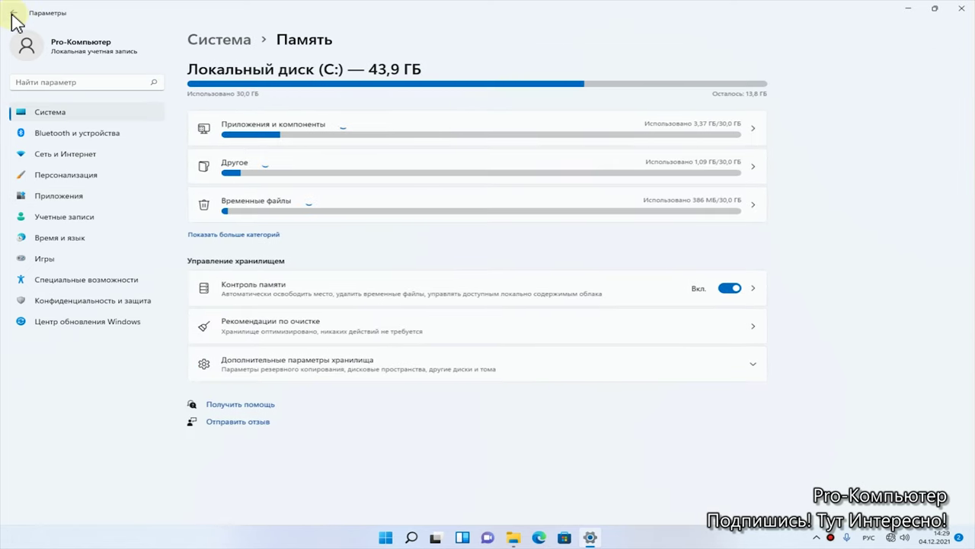
pyautogui.click(283, 211)
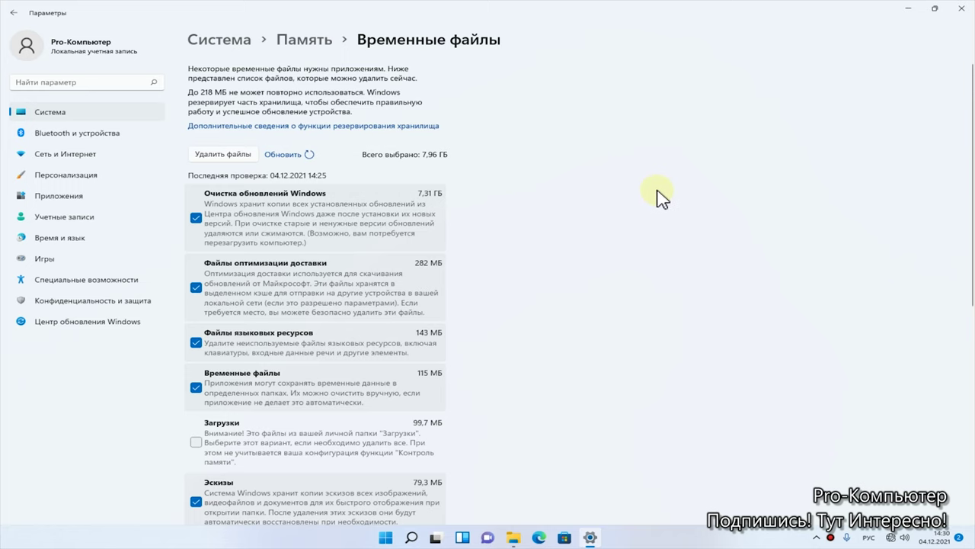
pyautogui.scroll(-5, 572, 274)
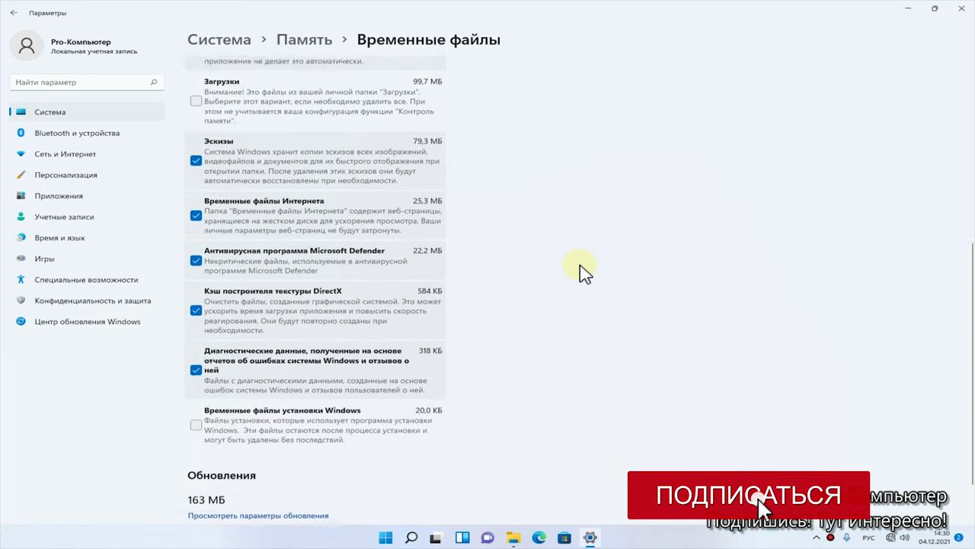
pyautogui.scroll(5, 580, 263)
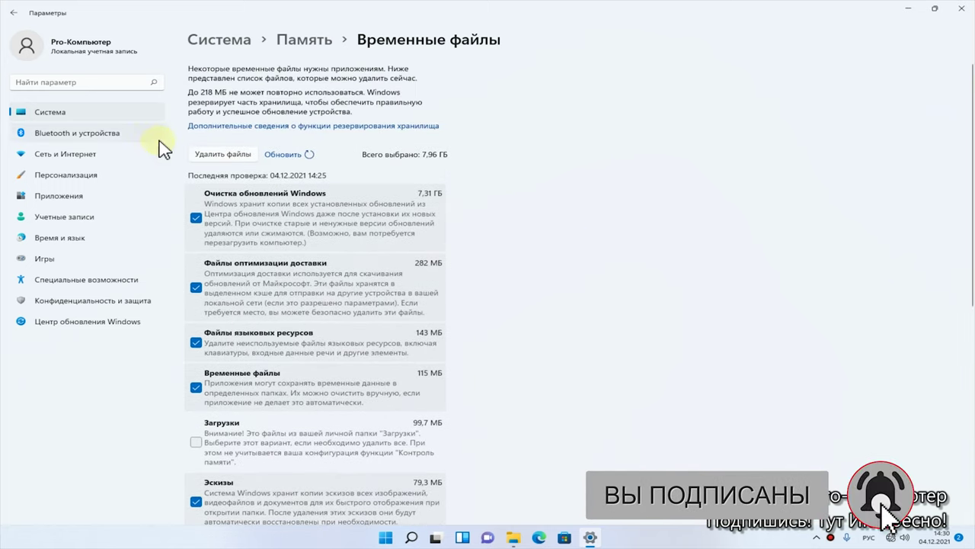
pyautogui.click(221, 154)
pyautogui.click(432, 299)
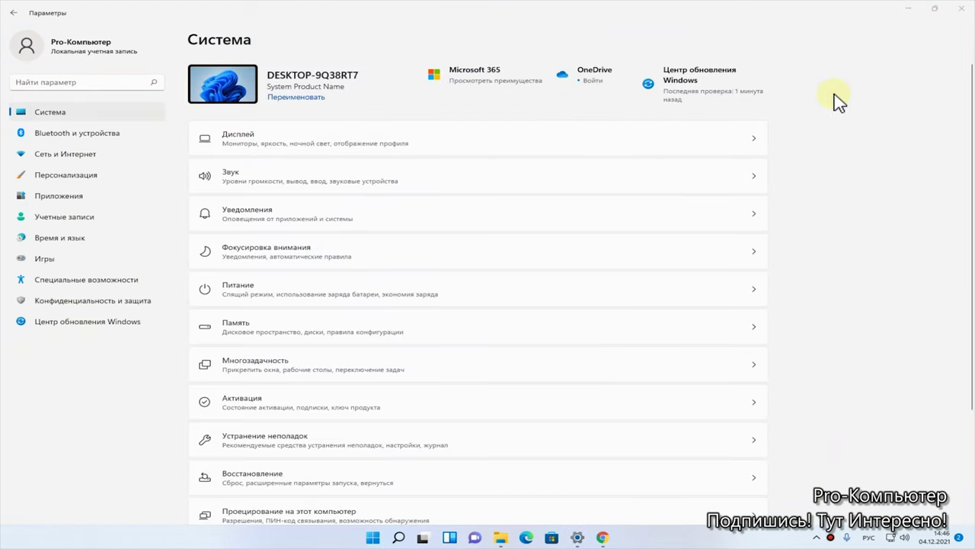
# - Check for updates in Центр обновления Windows, repeat the check, and open the duration choices for Приостановка обновлений
pyautogui.click(87, 327)
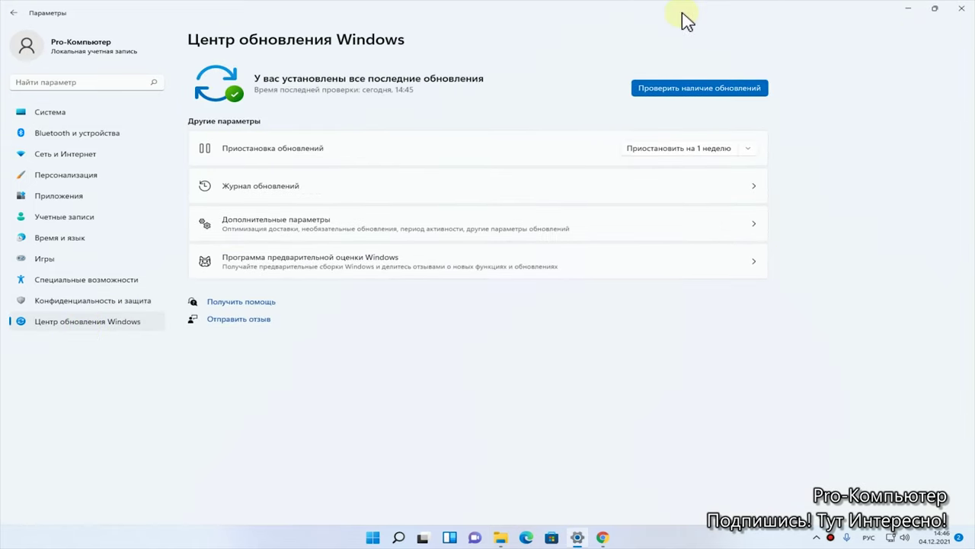
pyautogui.click(674, 90)
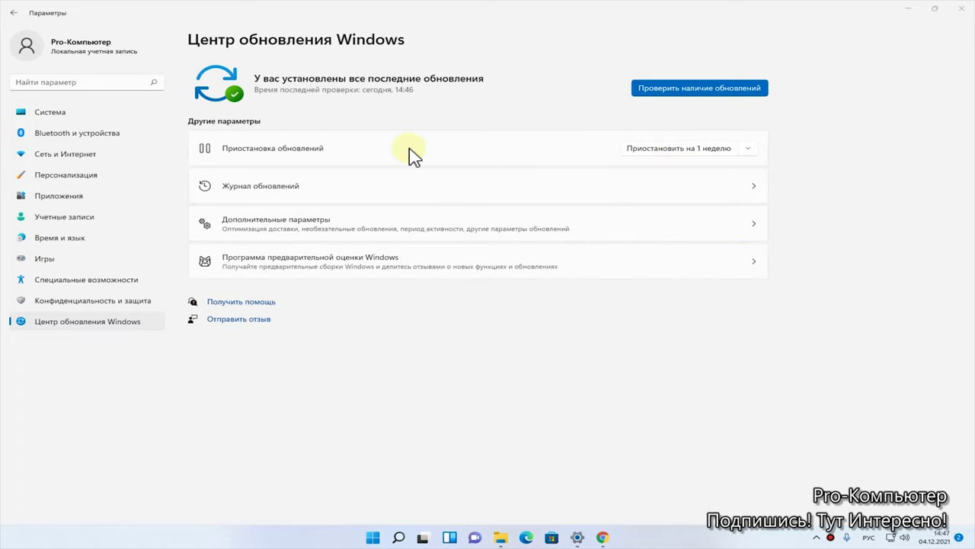
pyautogui.click(654, 93)
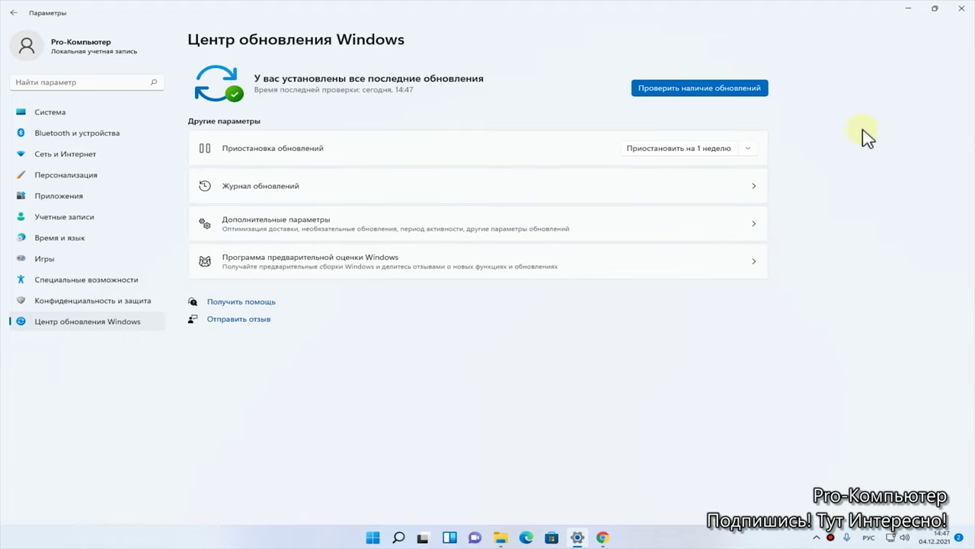
pyautogui.click(749, 150)
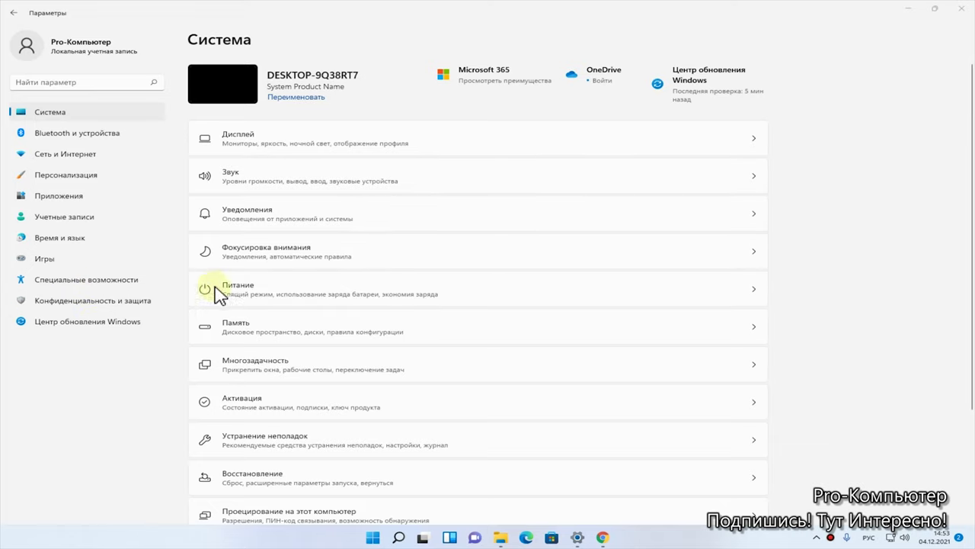
# - Turn on Режим игры in the Игровой режим settings of the Игры category
pyautogui.click(21, 261)
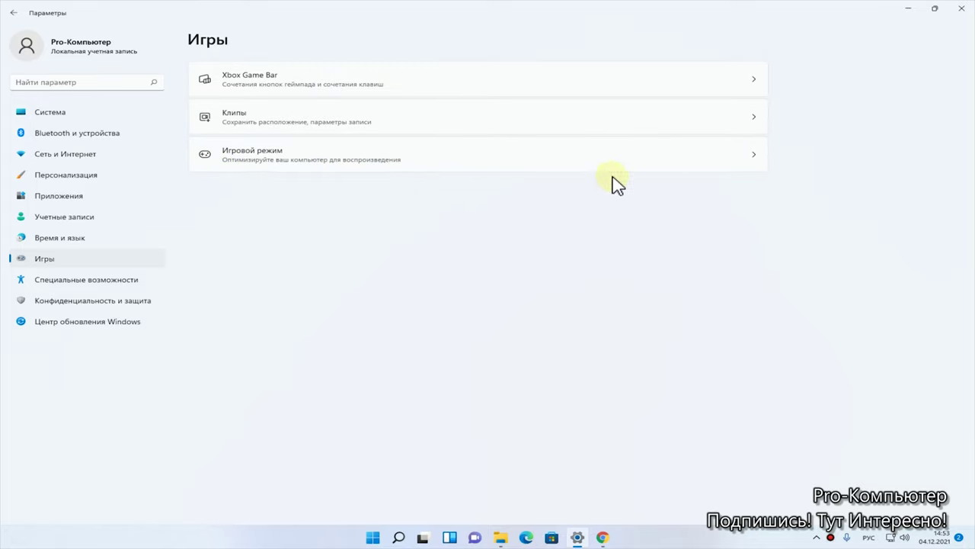
pyautogui.click(344, 164)
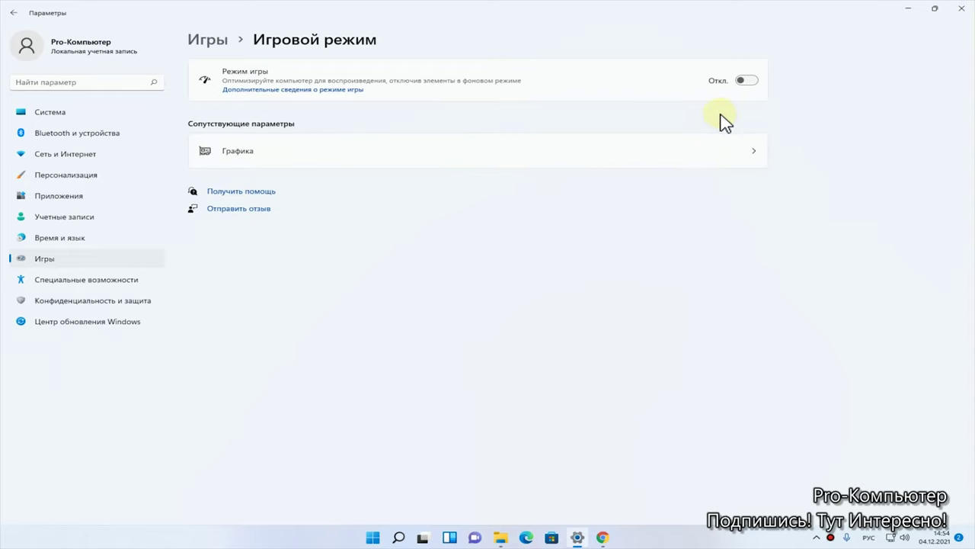
pyautogui.click(747, 80)
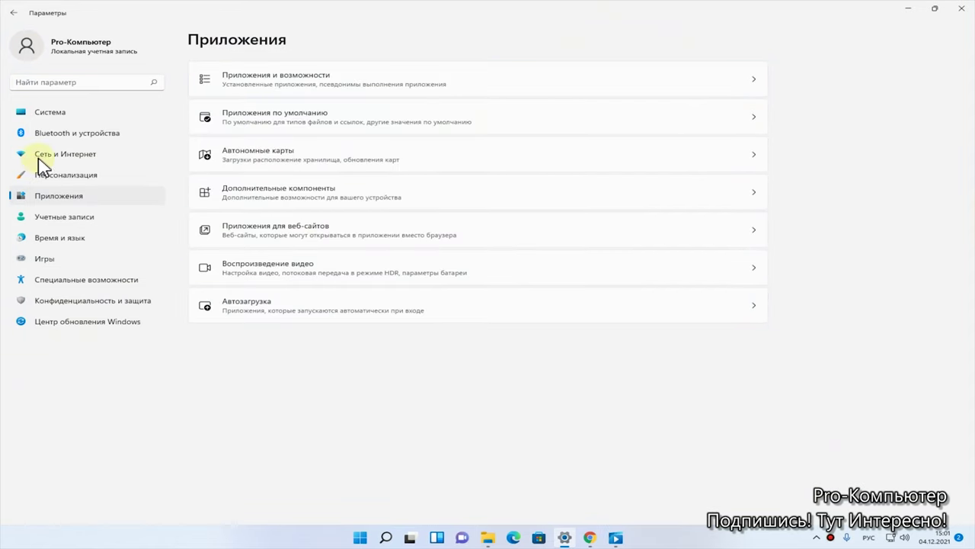
# - Examine the installed Дополнительные компоненты, including the details of Факсы и сканирование Windows and Проигрыватель Windows Media
pyautogui.click(328, 200)
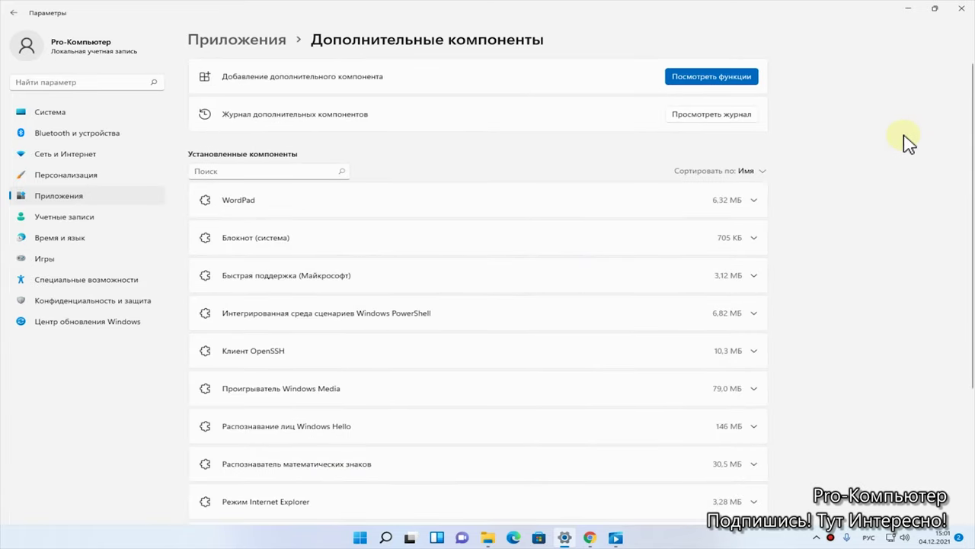
pyautogui.scroll(-3, 888, 259)
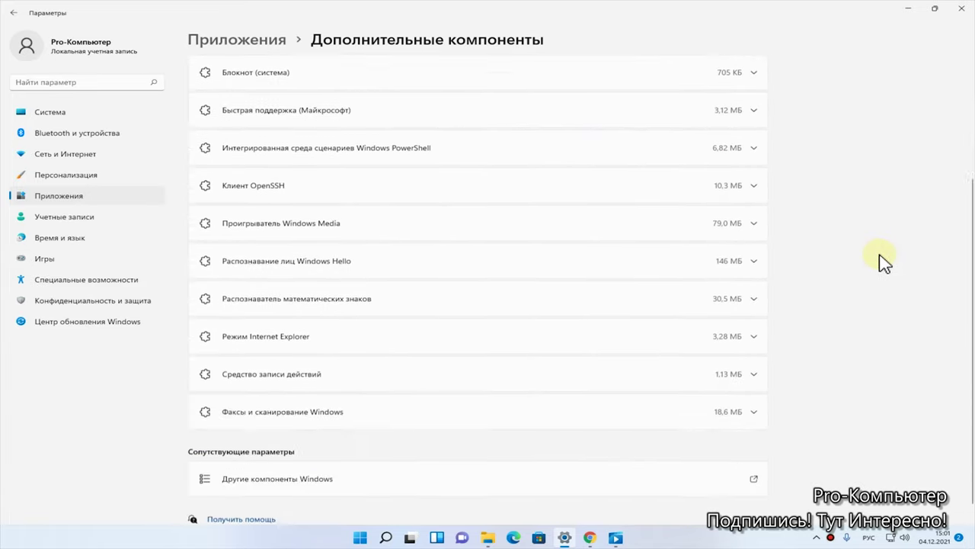
pyautogui.scroll(3, 881, 255)
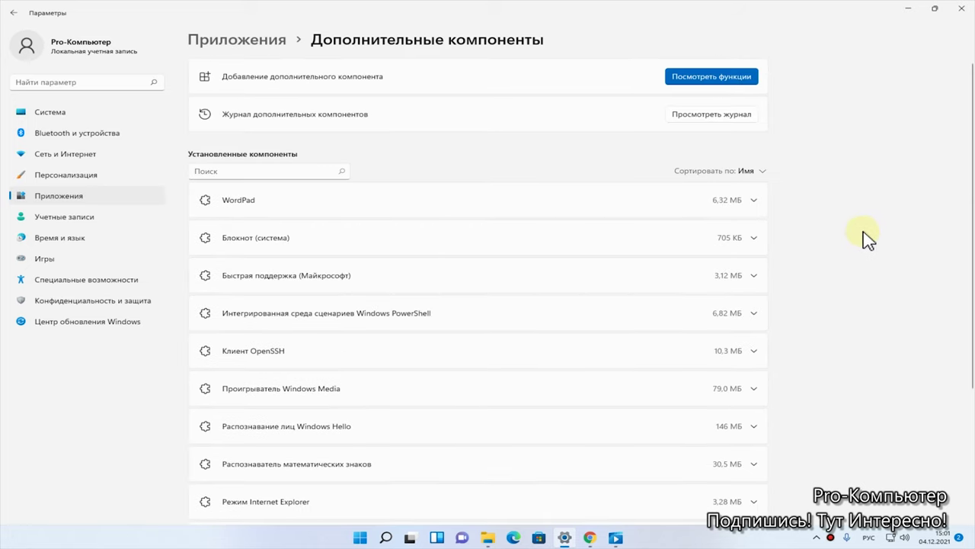
pyautogui.scroll(-3, 853, 236)
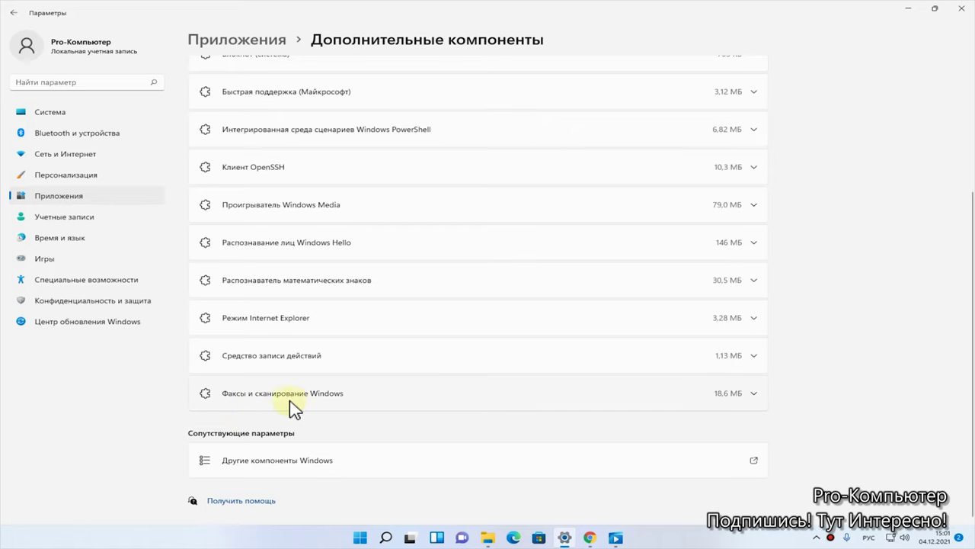
pyautogui.click(664, 404)
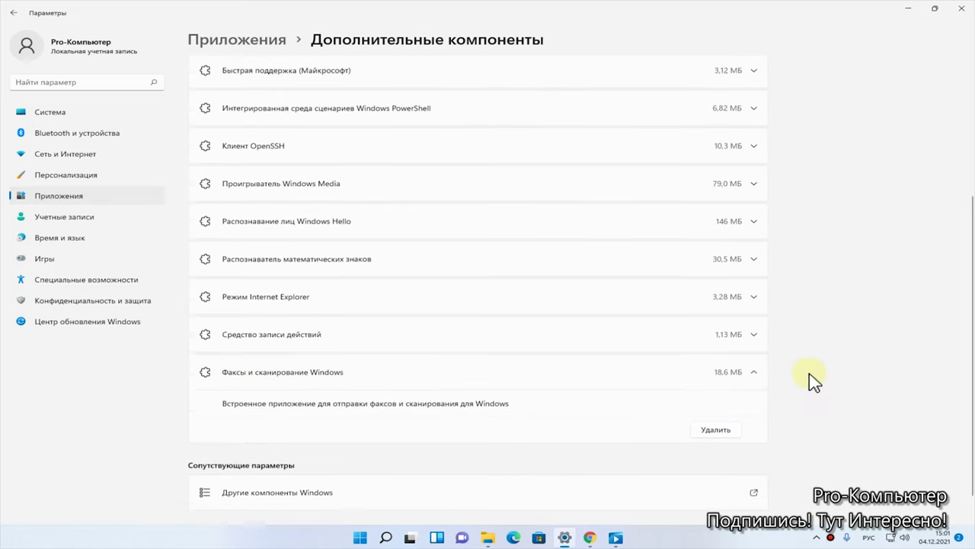
pyautogui.scroll(2, 798, 383)
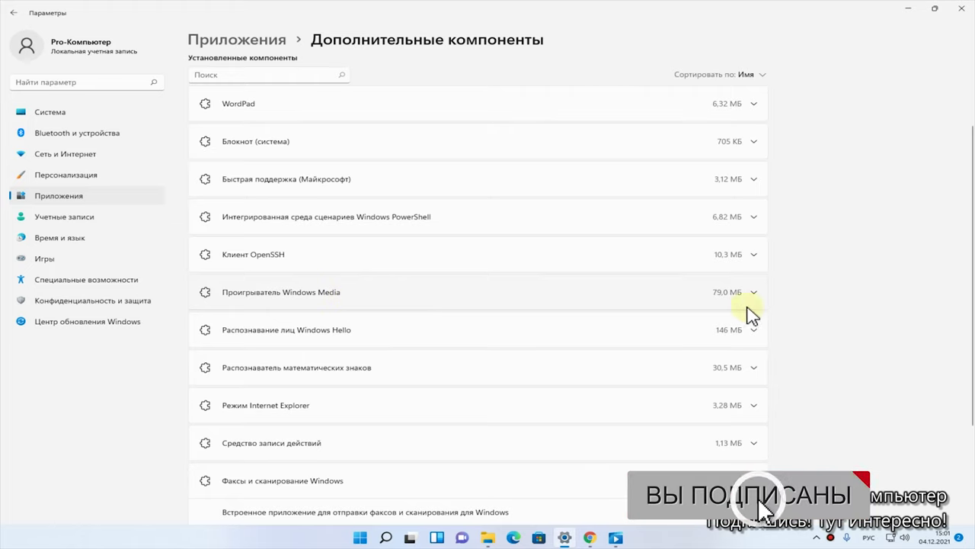
pyautogui.click(616, 292)
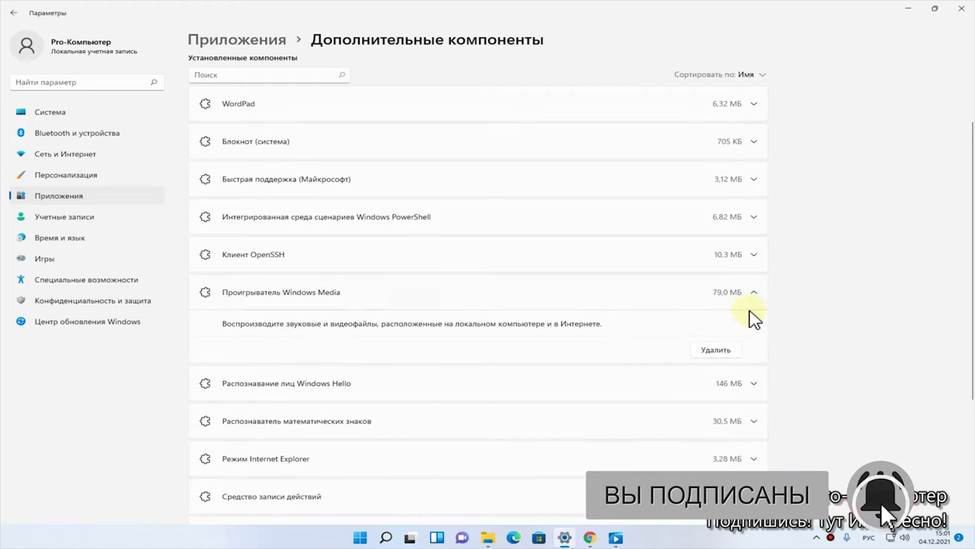
pyautogui.scroll(2, 808, 324)
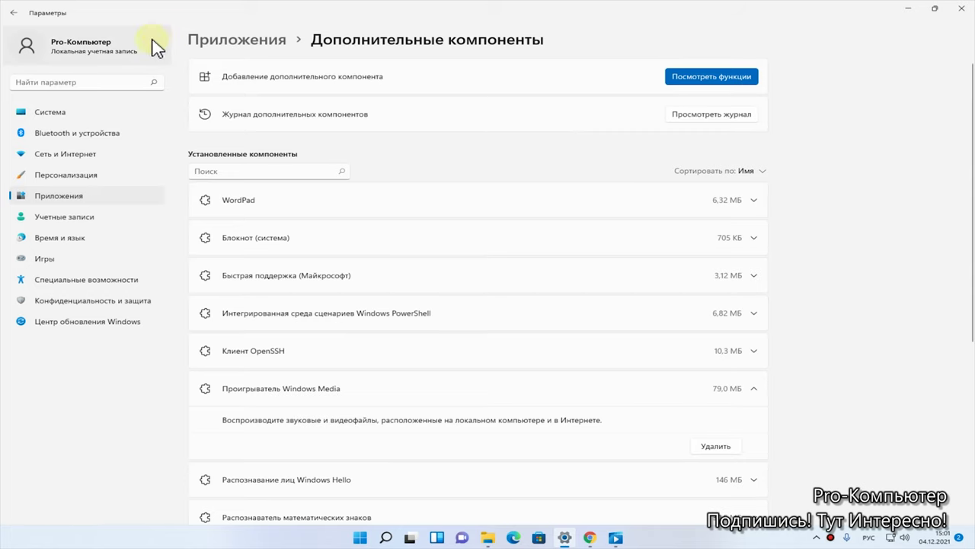
pyautogui.click(10, 13)
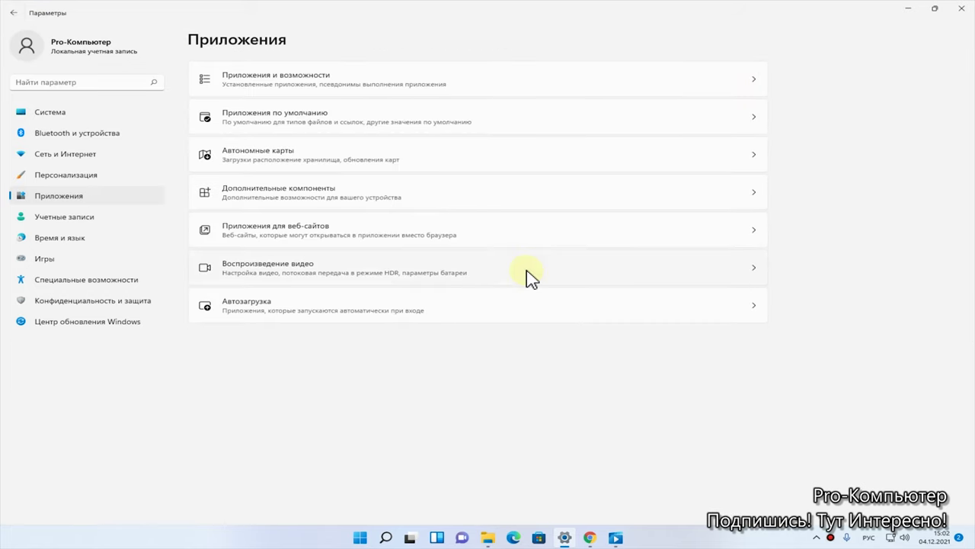
# - Set Параметры батареи for video playback (Воспроизведение видео) to Оптимизировать для качества видео
pyautogui.click(312, 282)
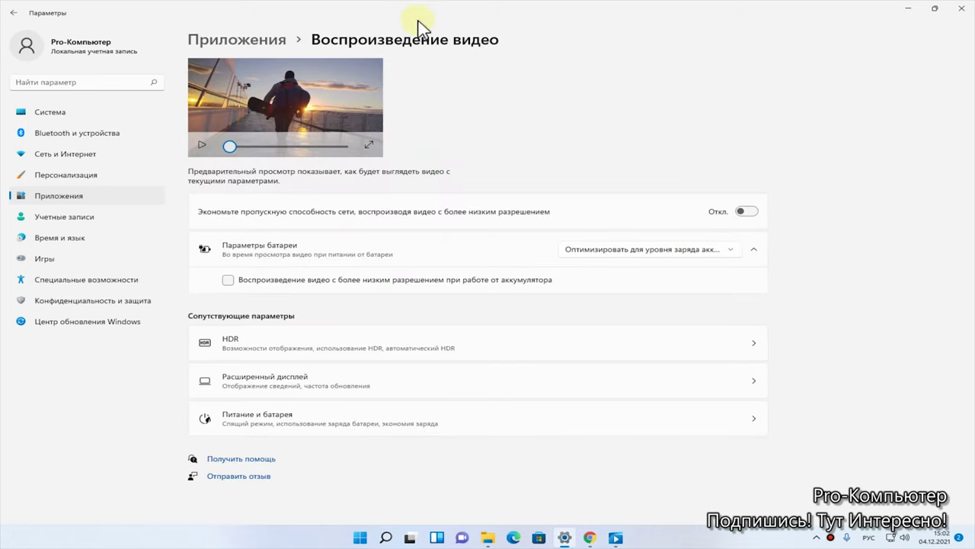
pyautogui.click(646, 254)
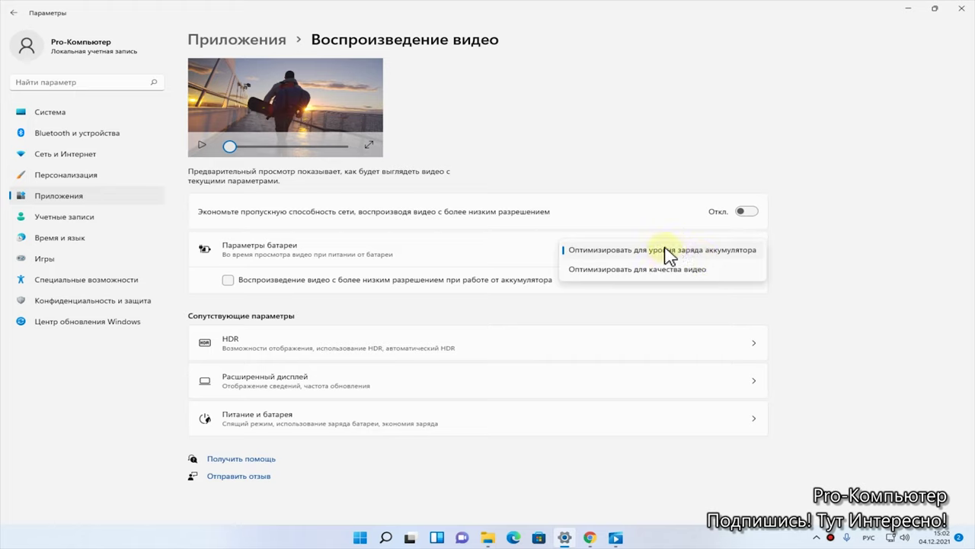
pyautogui.click(600, 271)
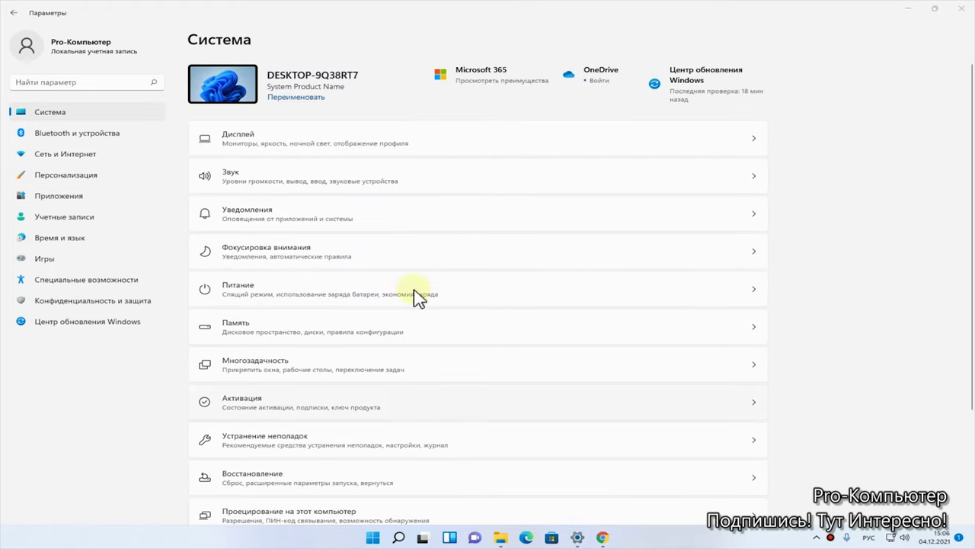
# - Turn off personalised advertising by advertising ID and website access to the language list in the Общие privacy settings
pyautogui.click(104, 301)
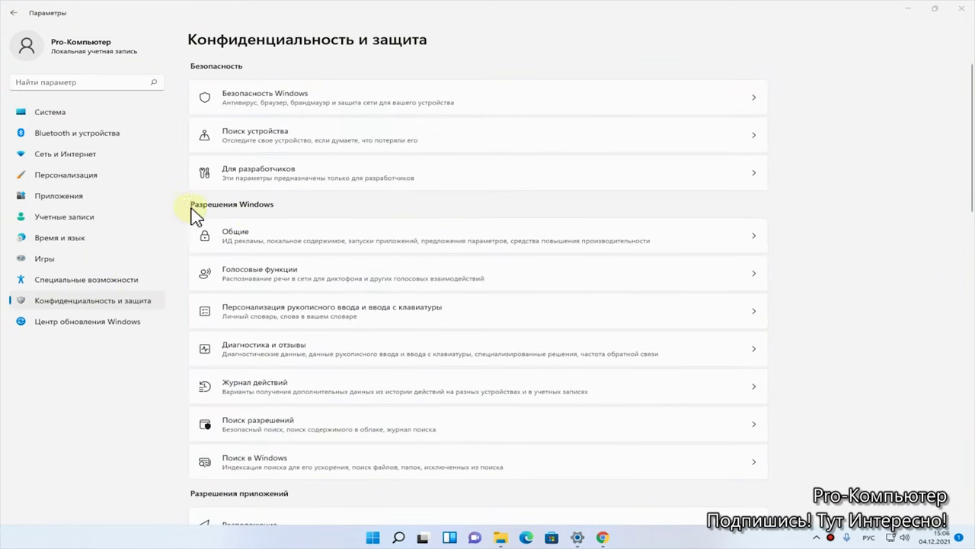
pyautogui.click(254, 250)
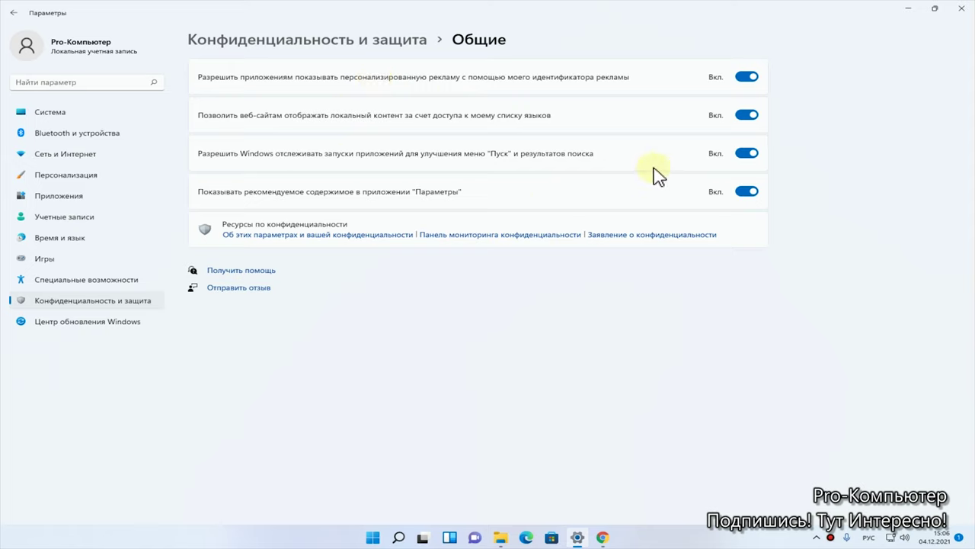
pyautogui.click(747, 77)
pyautogui.click(747, 116)
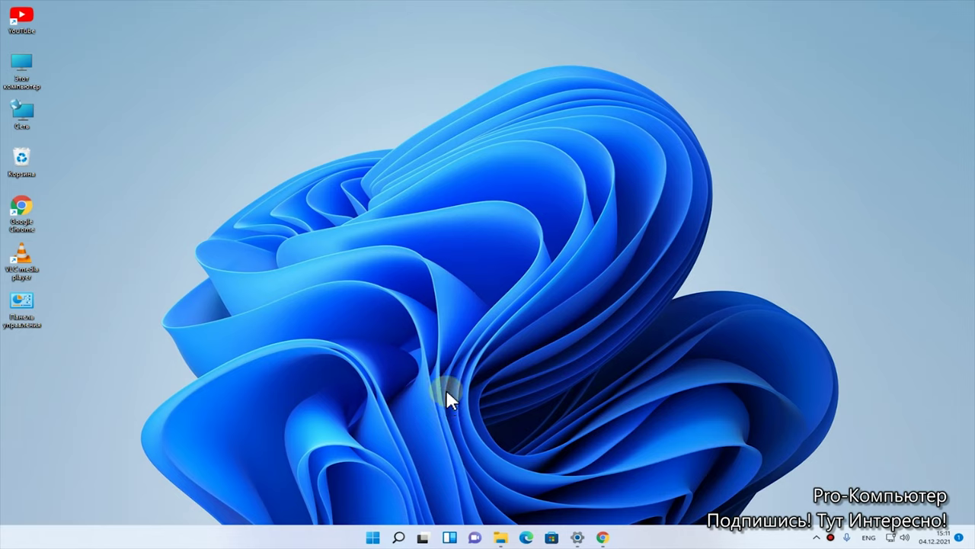
# - Run msconfig and show the Загрузка settings of Конфигурация системы
pyautogui.rightClick(372, 535)
pyautogui.click(339, 478)
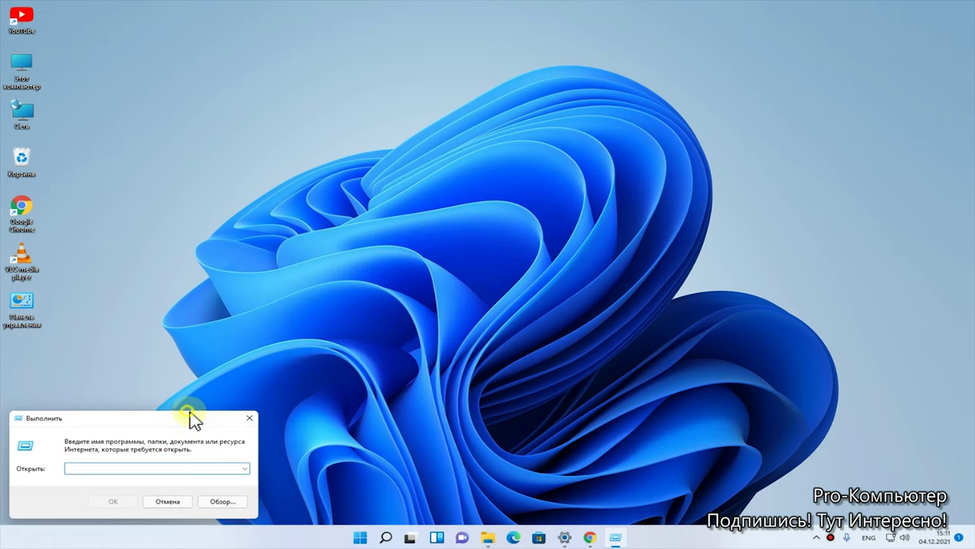
pyautogui.moveTo(192, 418); pyautogui.dragTo(577, 204)
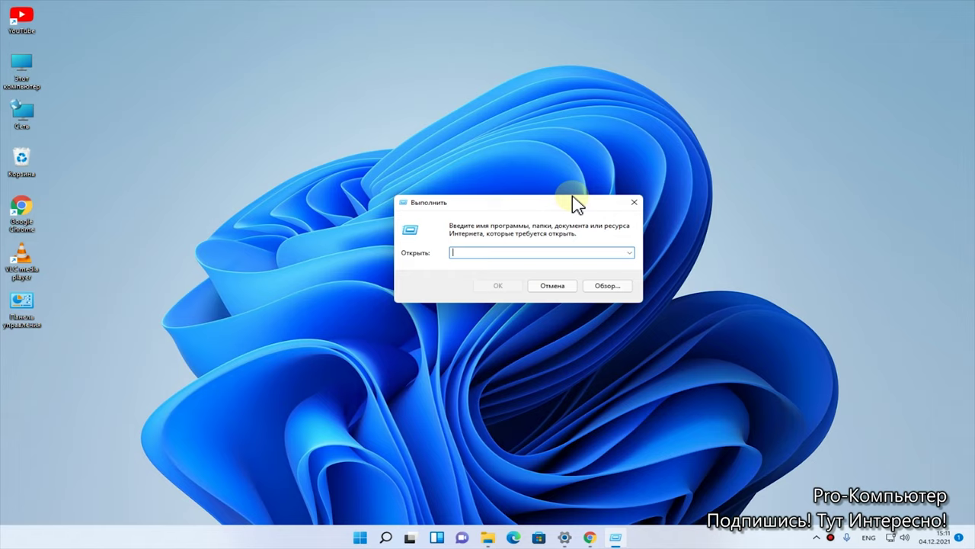
pyautogui.write('msconfig')
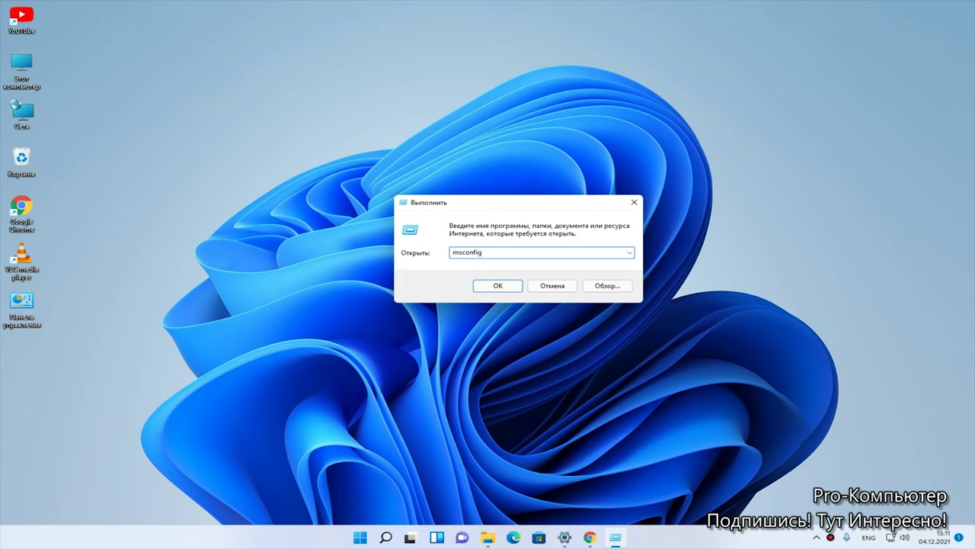
pyautogui.press('Return')
pyautogui.click(370, 186)
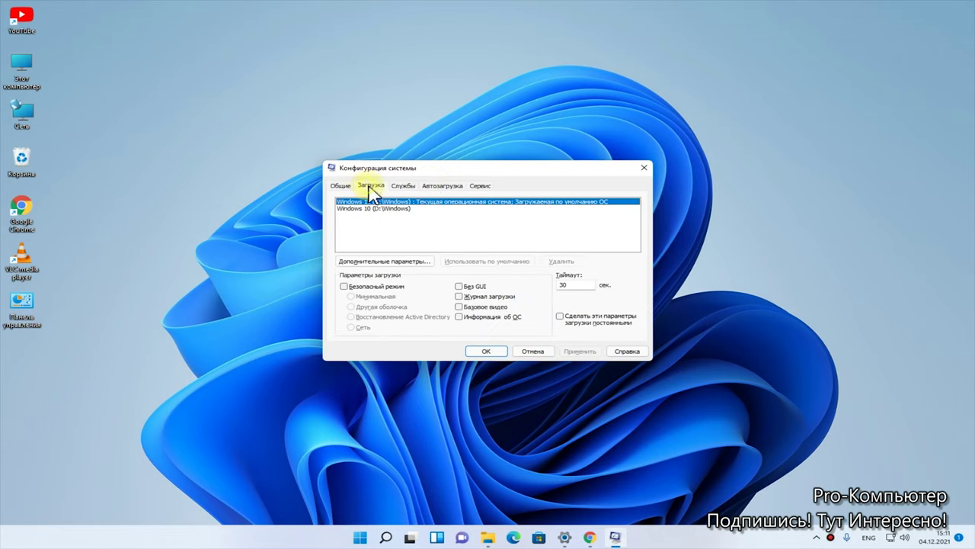
# - Enable Число процессоров in the additional boot options for Windows 11, choose a processor count, and apply the configuration
pyautogui.click(396, 264)
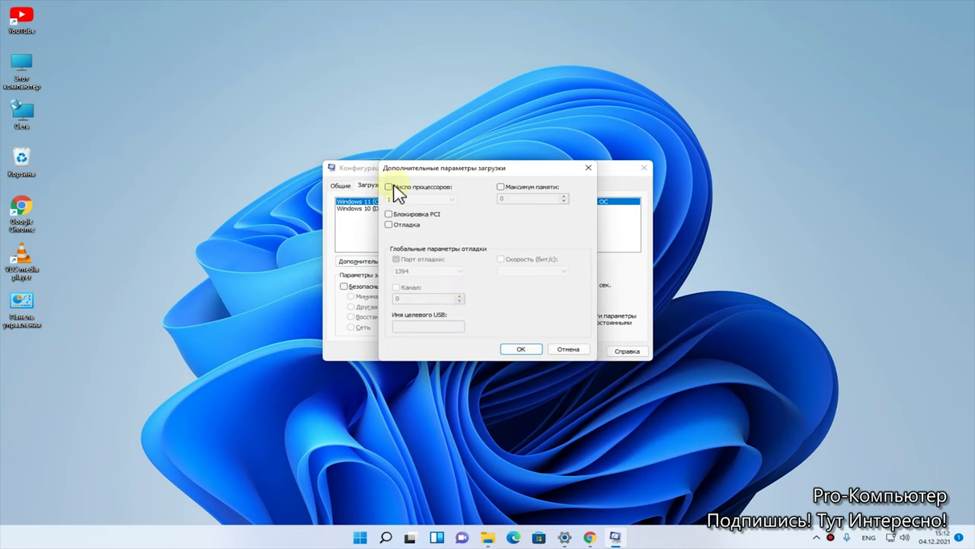
pyautogui.click(388, 187)
pyautogui.click(447, 199)
pyautogui.click(400, 228)
pyautogui.click(523, 350)
pyautogui.click(580, 354)
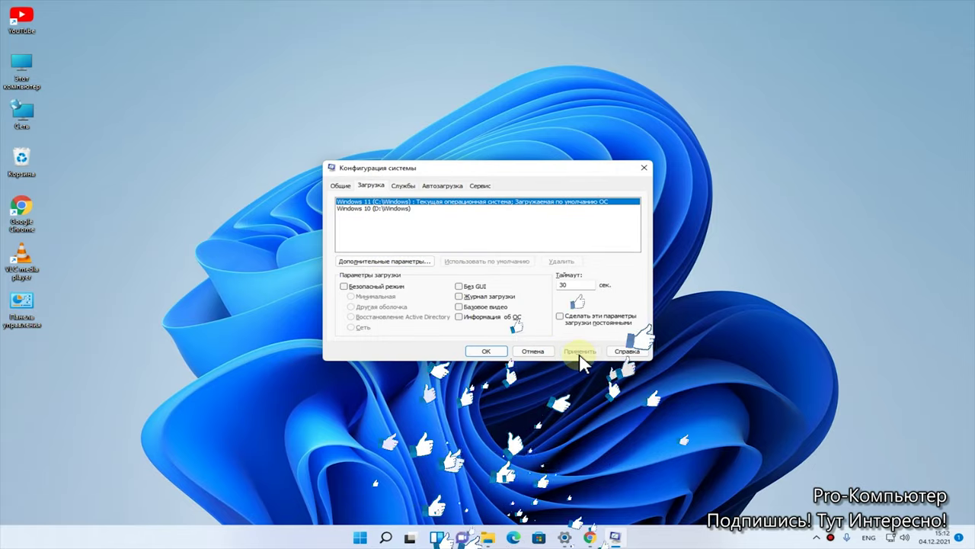